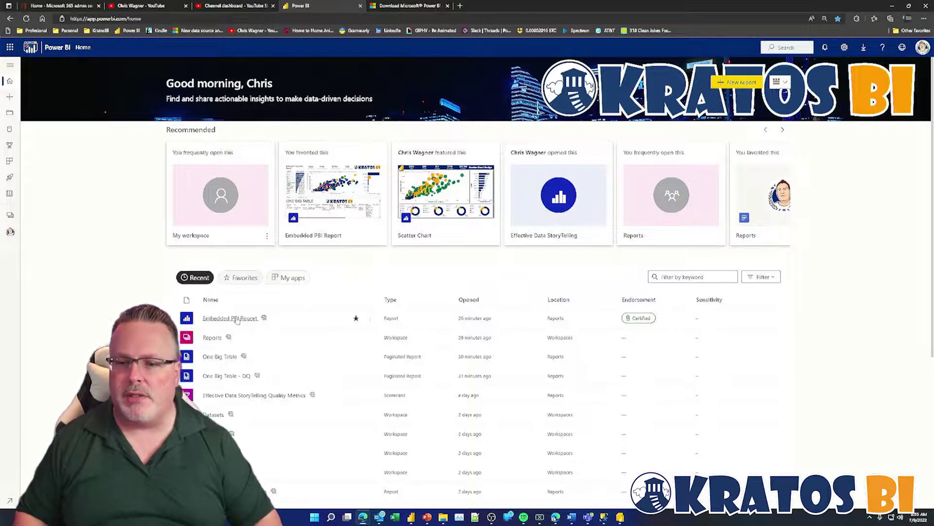
Open the Embedded PBI Report and filter it to France using the reseller sales by country bar chart
click(298, 237)
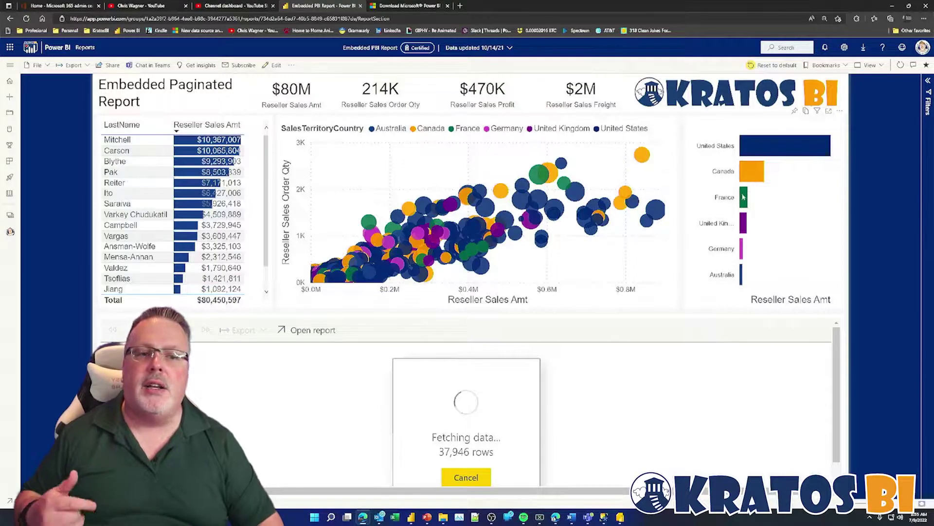
mouse_move(743, 197)
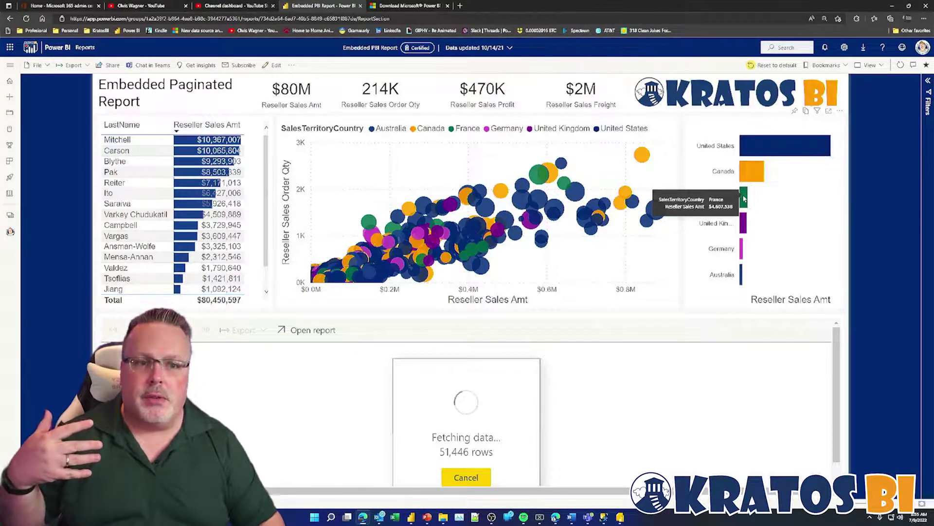
click(744, 197)
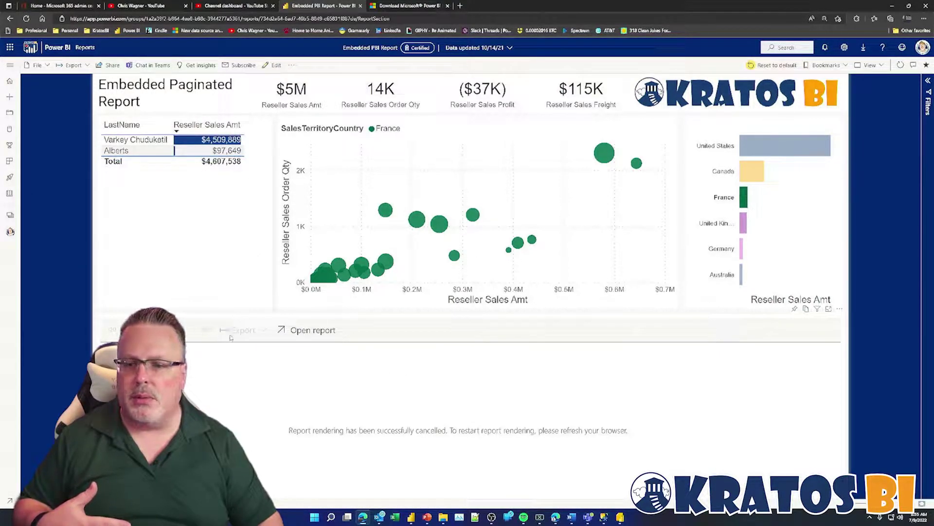
click(746, 206)
click(744, 205)
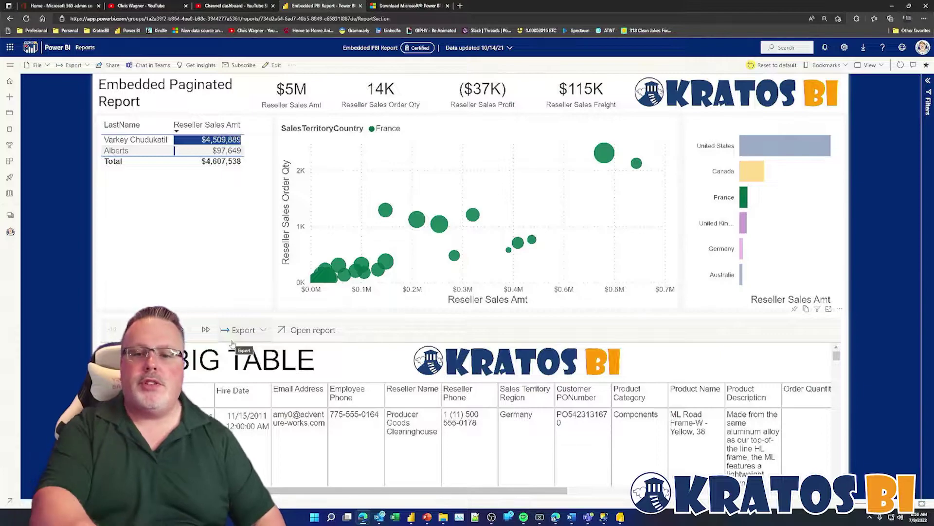
Export the embedded One Big Table report to Microsoft Excel (.xlsx), then open the downloaded workbook and enable editing
click(262, 331)
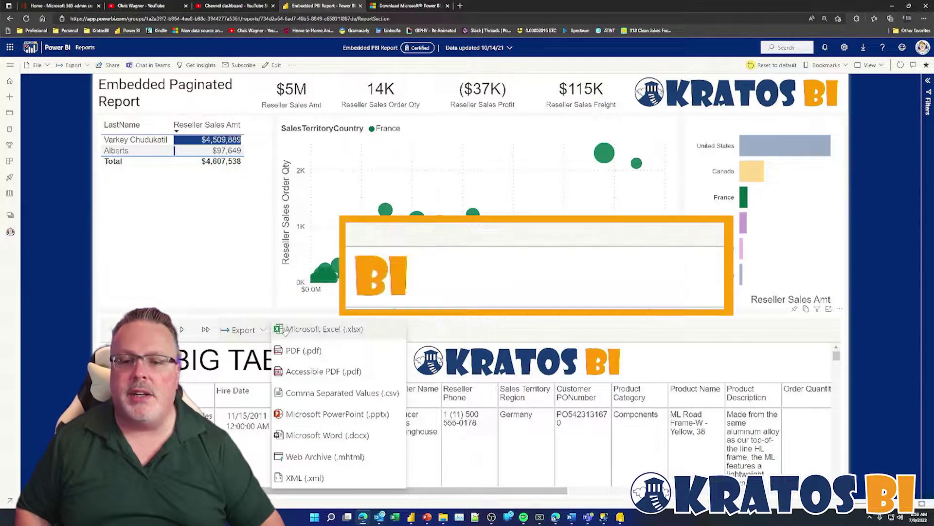
click(312, 329)
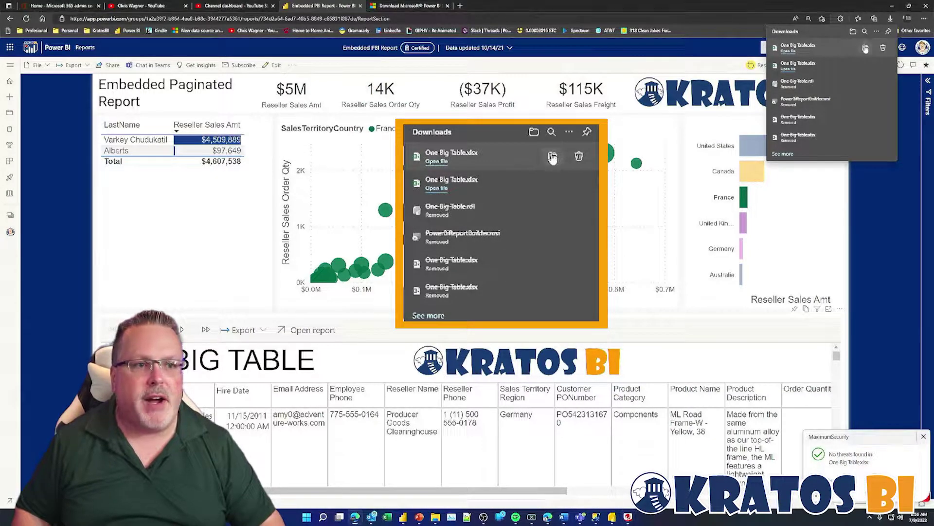
click(865, 48)
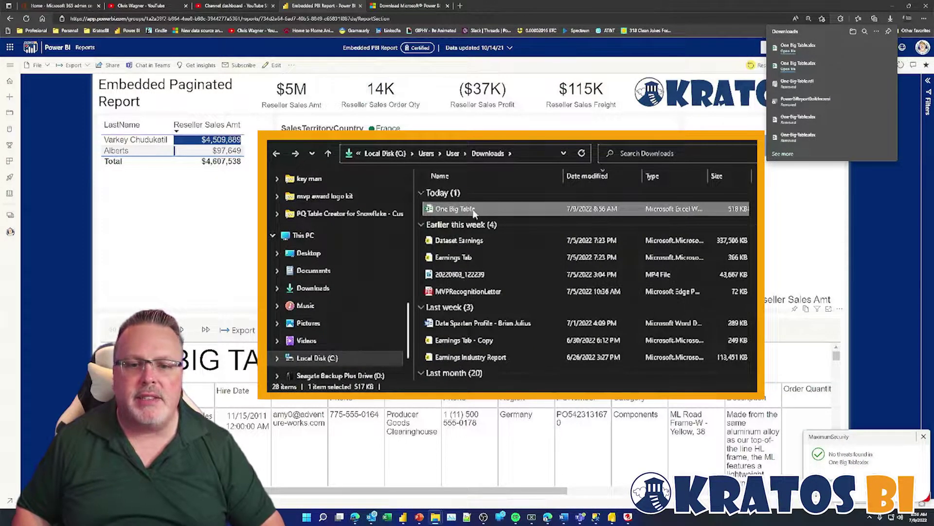
double_click(457, 208)
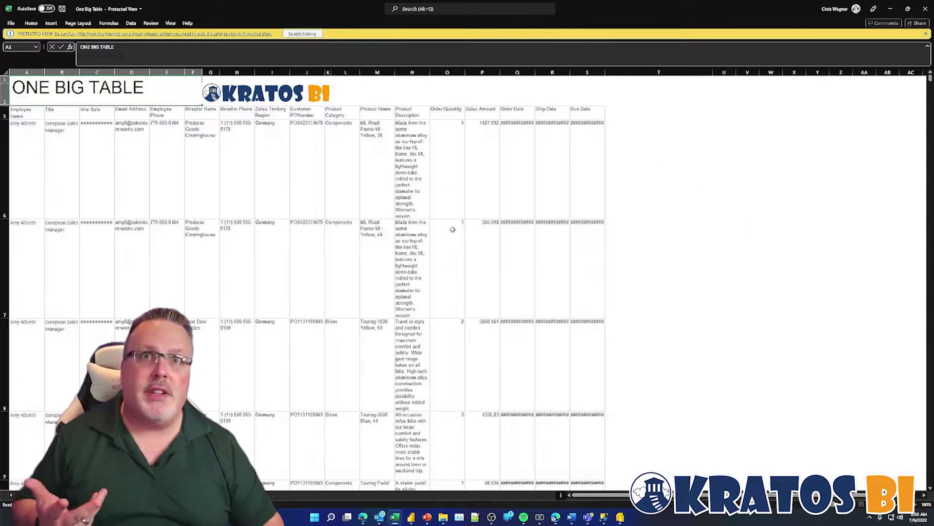
click(306, 34)
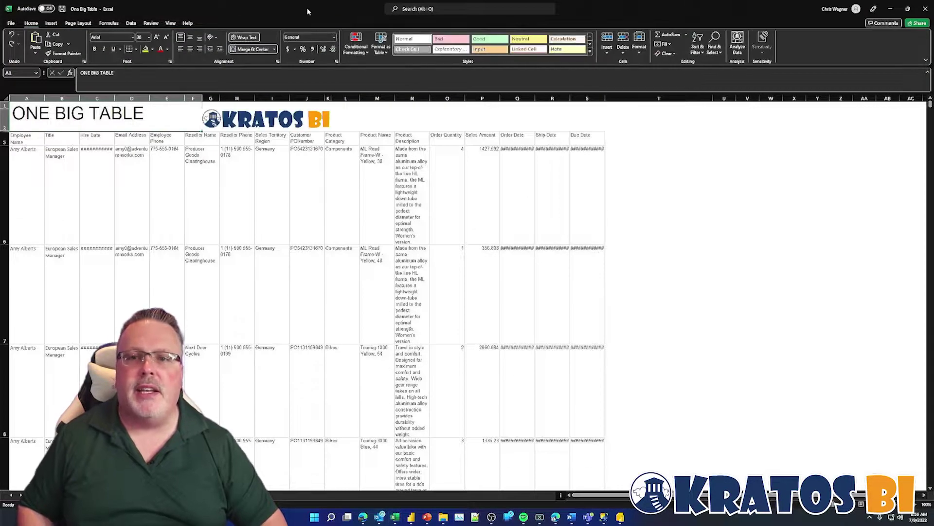
drag(341, 9, 463, 46)
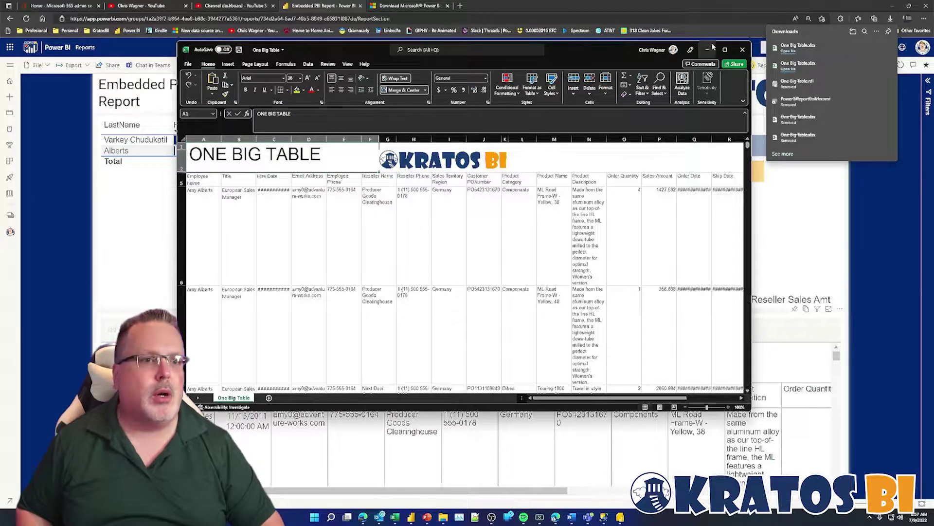
drag(591, 48, 638, 58)
double_click(638, 58)
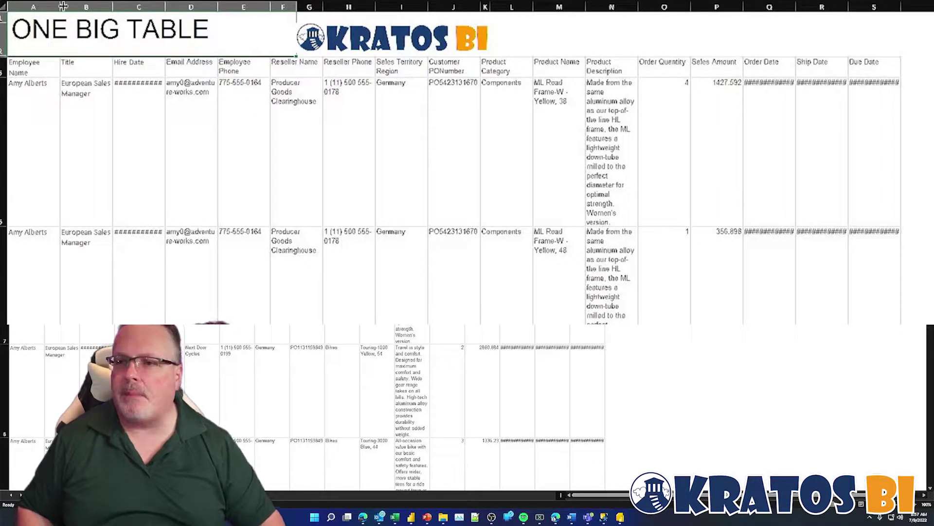
Auto-fit the width of all worksheet columns and add filters to the table's header row
click(3, 6)
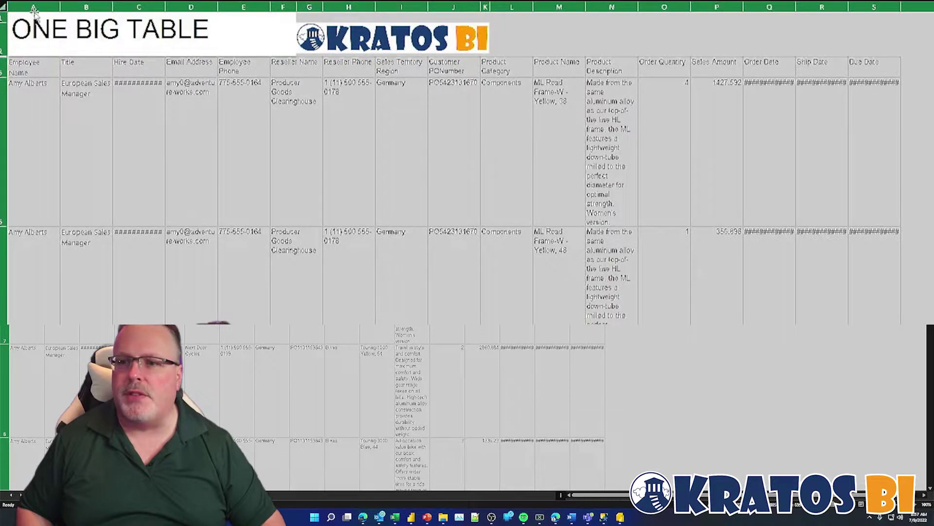
double_click(58, 6)
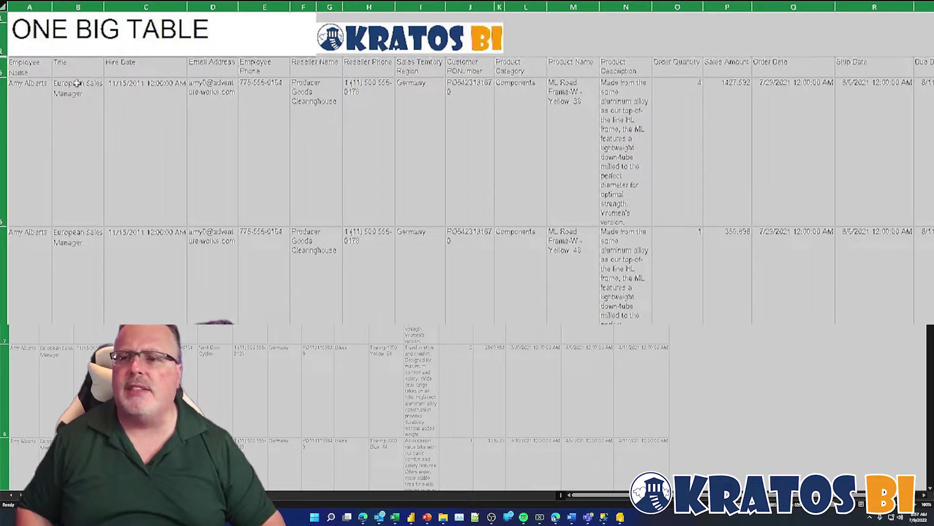
click(35, 95)
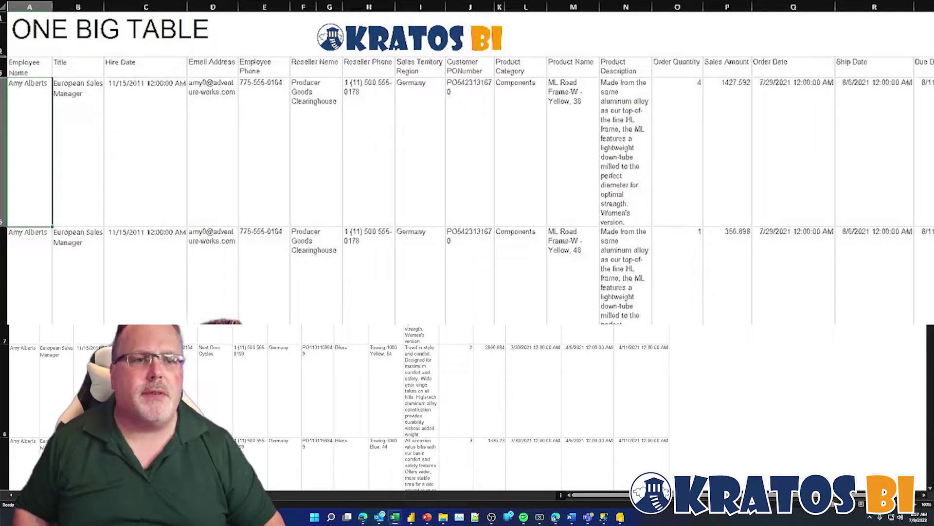
key(ctrl+shift+l)
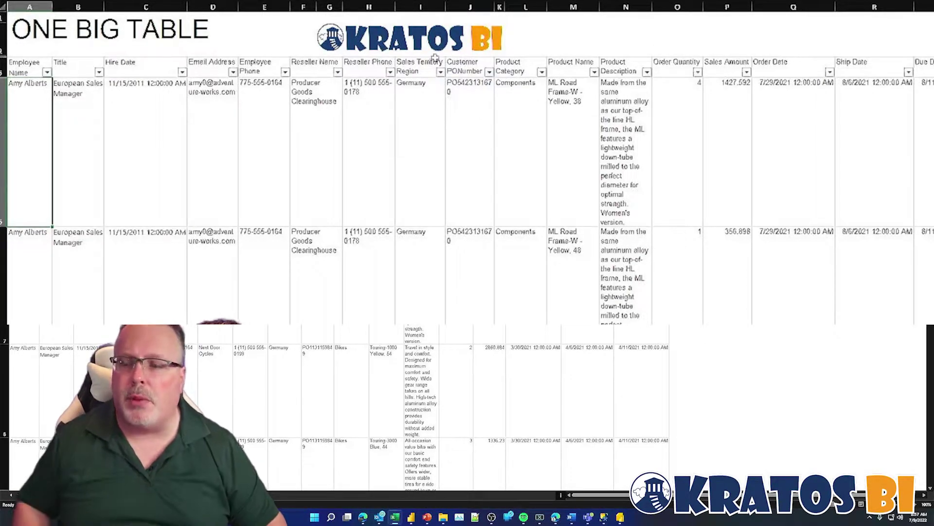
Compare the salespeople listed in the Power BI report with the Employee Name filter values in the exported workbook
key(alt+Tab)
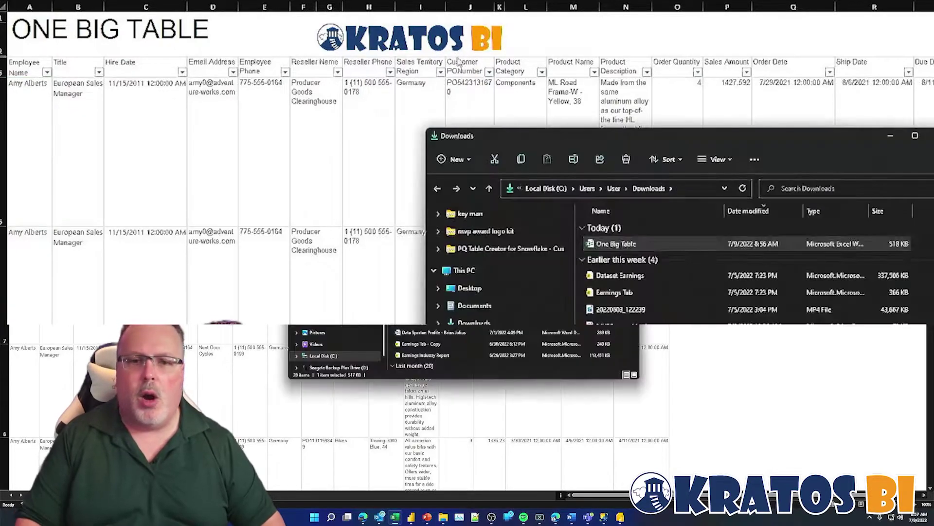
key(alt+Tab)
key(alt+Tab)
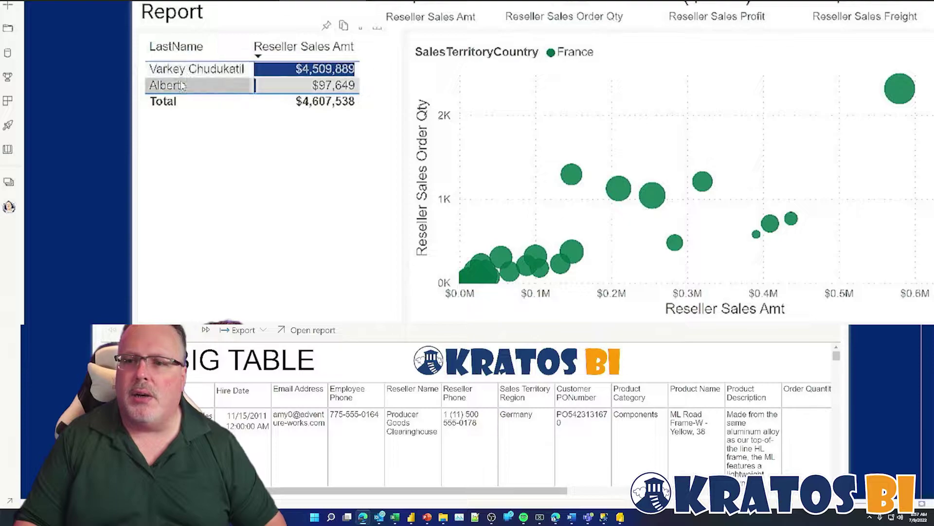
key(alt+Tab)
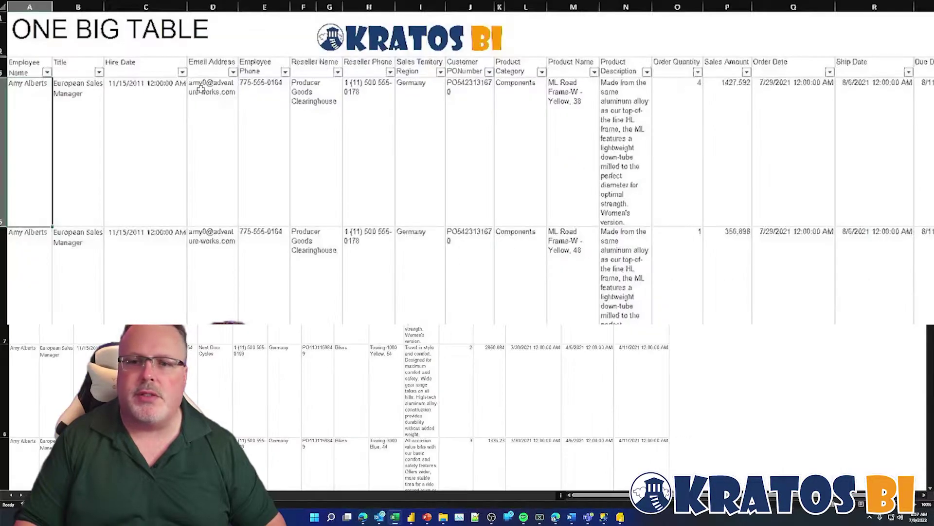
click(47, 72)
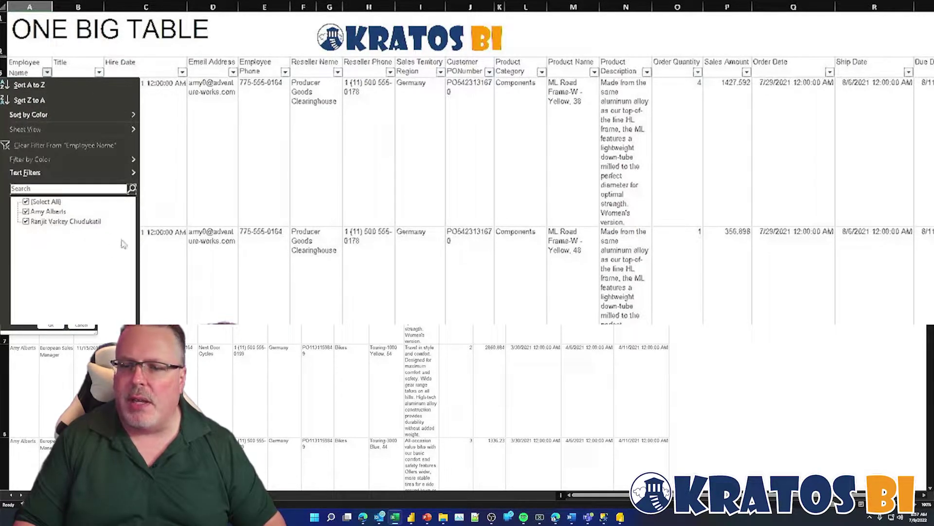
click(83, 325)
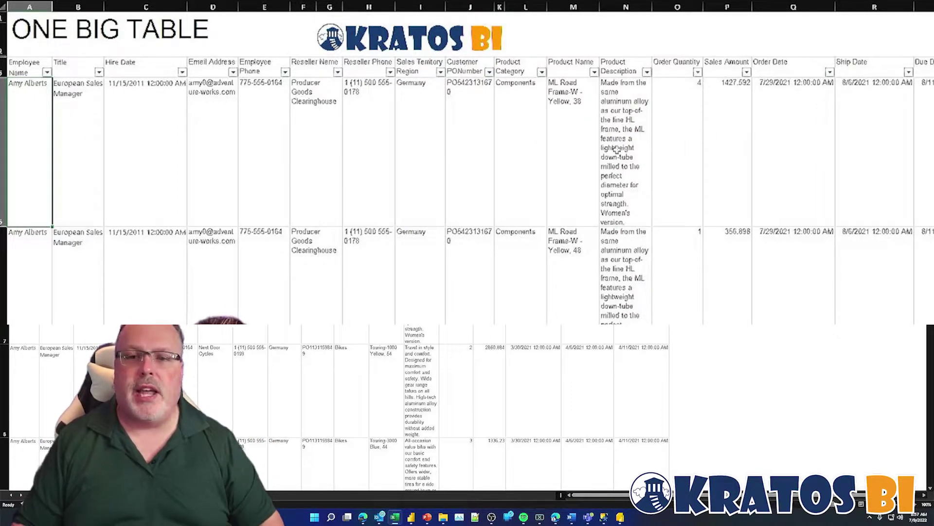
Look through the exported One Big Table rows and return to the header row
scroll(513, 195, down, 5)
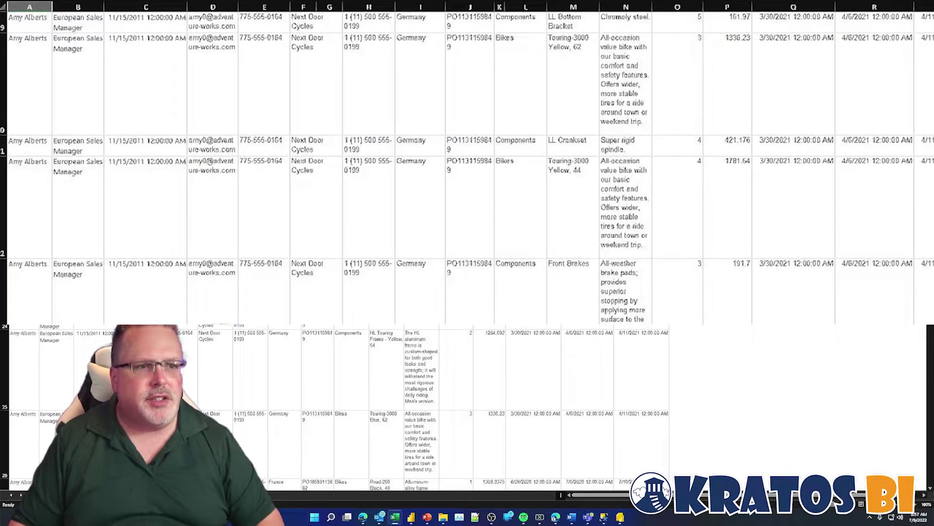
scroll(513, 194, down, 10)
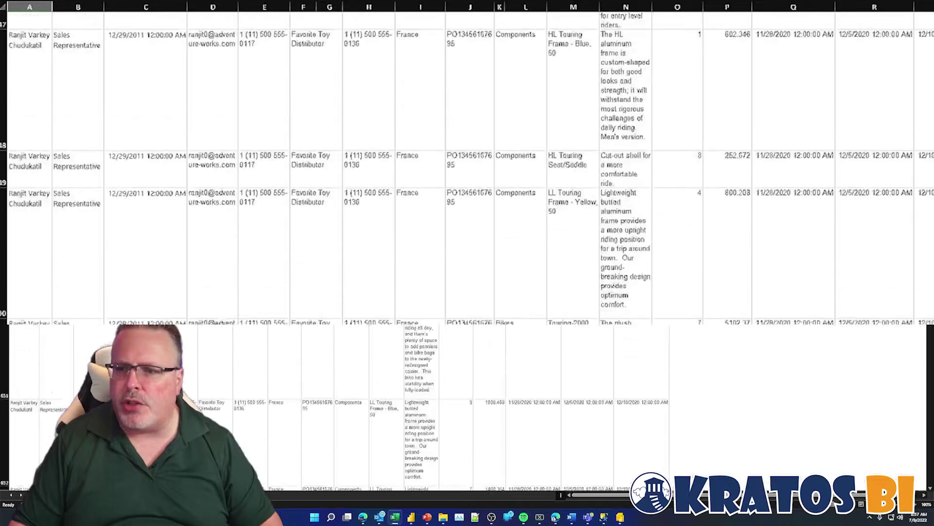
scroll(467, 166, down, 20)
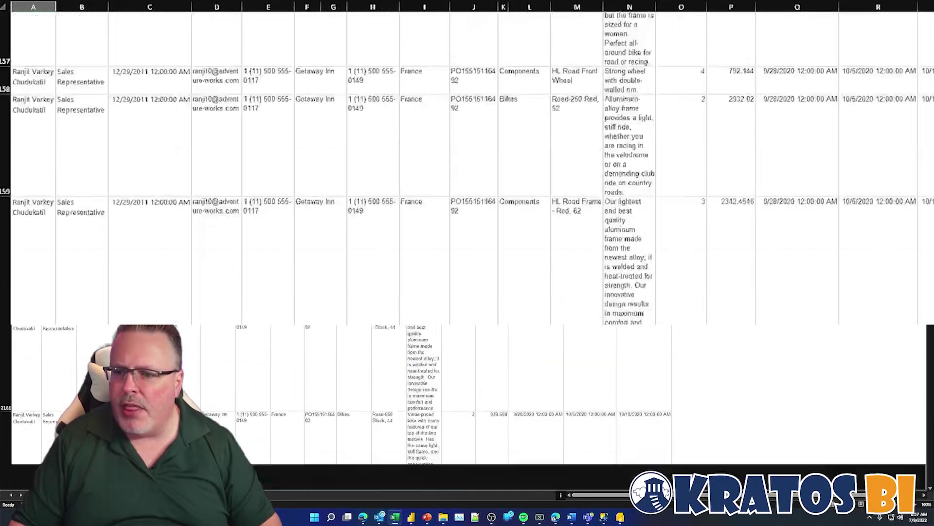
scroll(919, 397, down, 20)
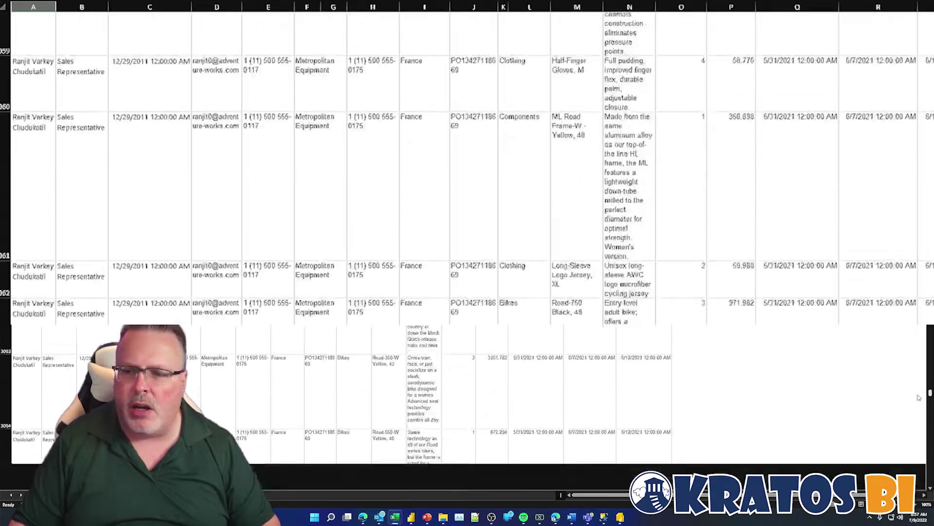
scroll(919, 398, up, 20)
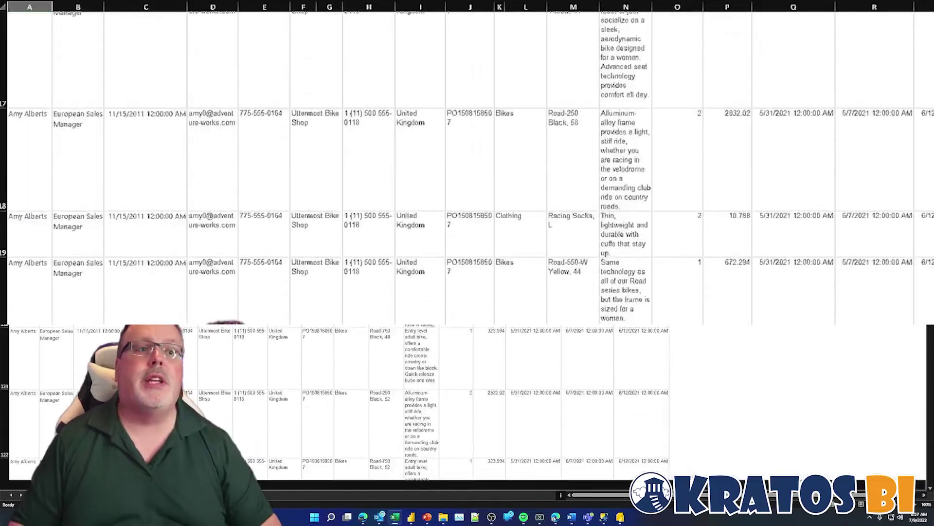
scroll(919, 398, up, 10)
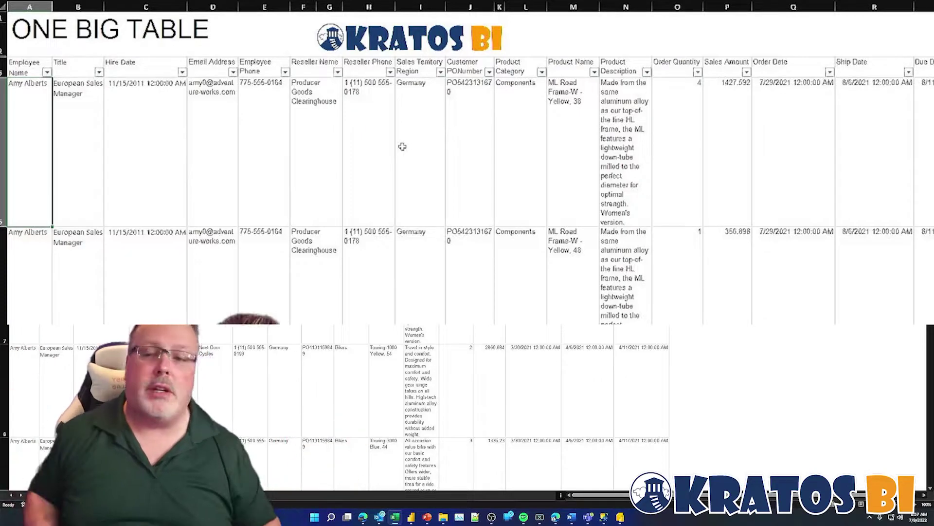
Try to create a PivotTable on a new worksheet from the whole data range A5:S4008, headers included
click(38, 71)
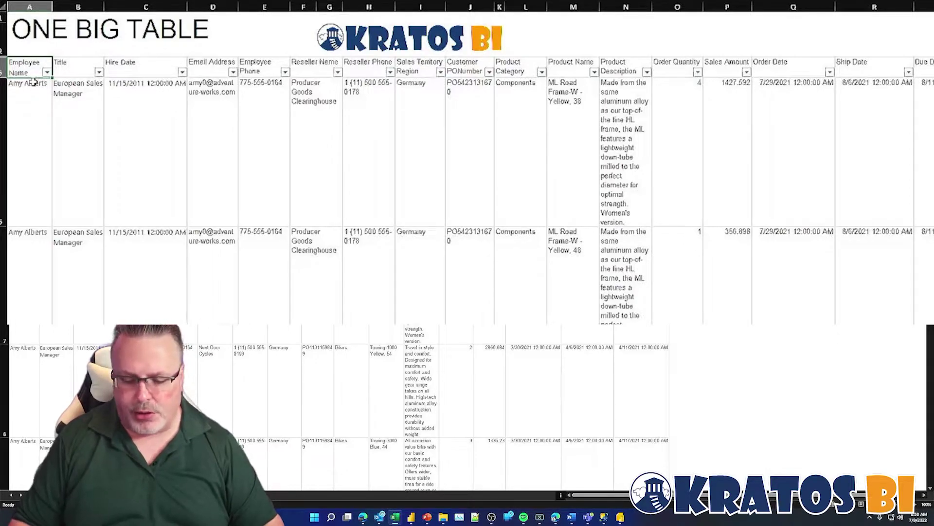
key(shift+Right)
key(shift+Right)
key(shift+Right)
key(shift+Right)
key(shift+Right)
key(shift+Right)
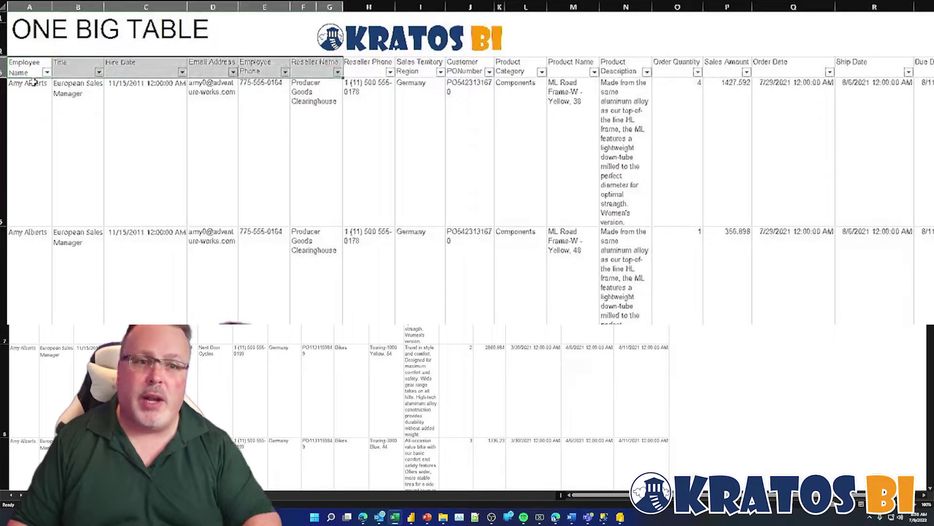
key(shift+Right)
key(shift+Right)
key(shift+Right)
key(shift+Right)
key(shift+Right)
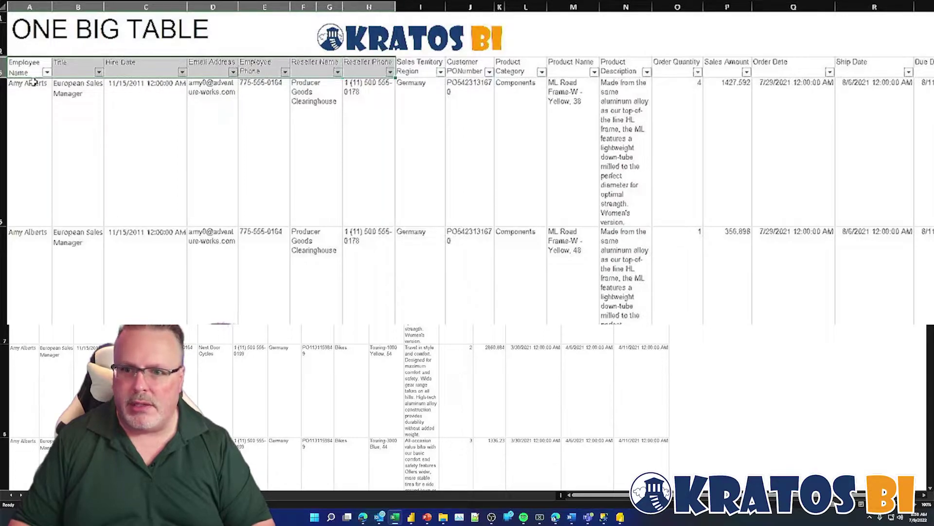
key(ctrl+shift+Right)
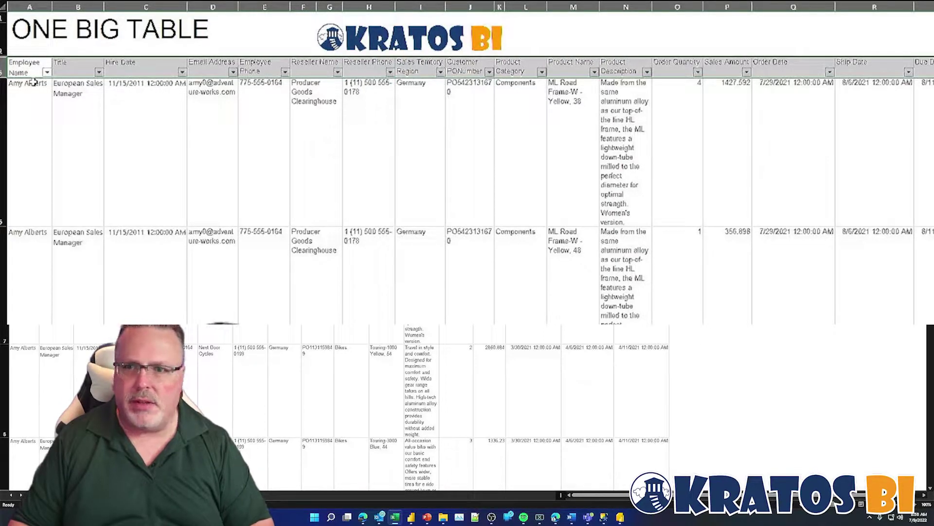
key(ctrl+shift+Down)
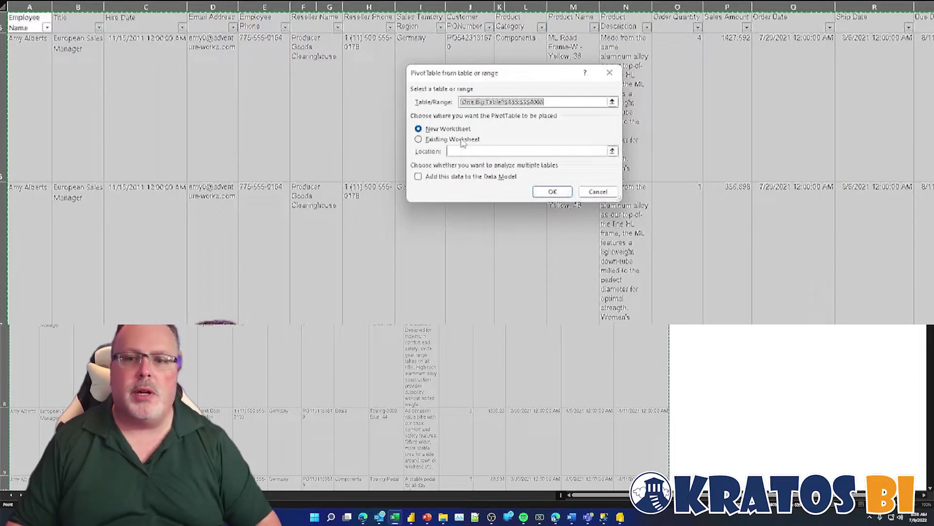
click(549, 192)
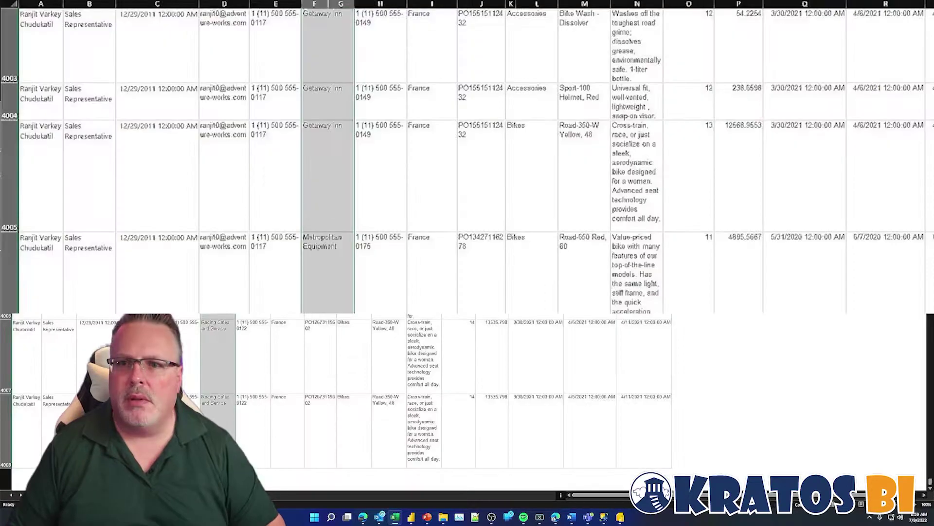
Unmerge the Reseller Name cells across columns F and G and widen column F to fit the reseller names
key(ctrl+Up)
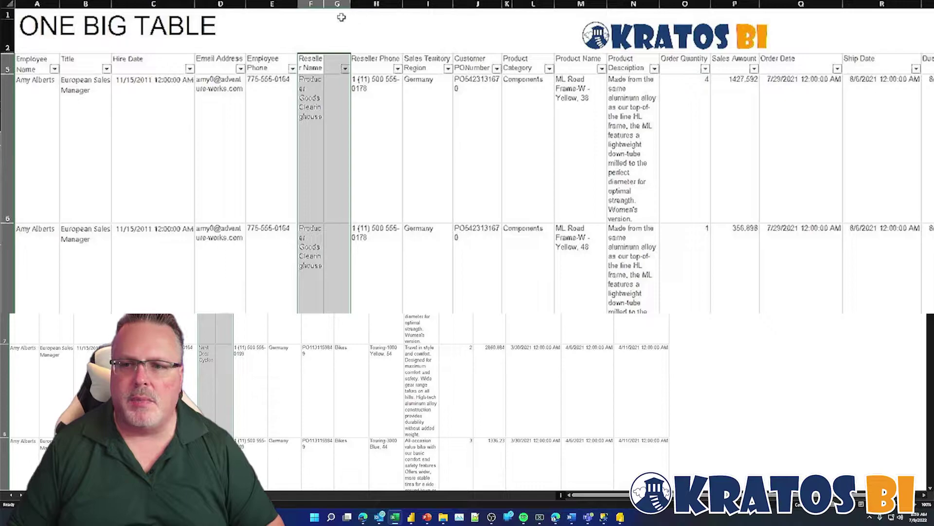
click(339, 61)
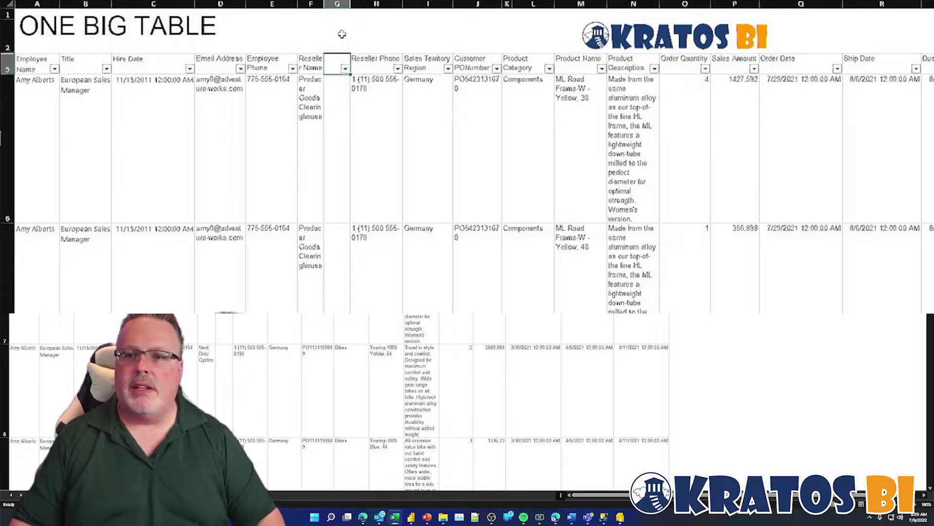
click(337, 5)
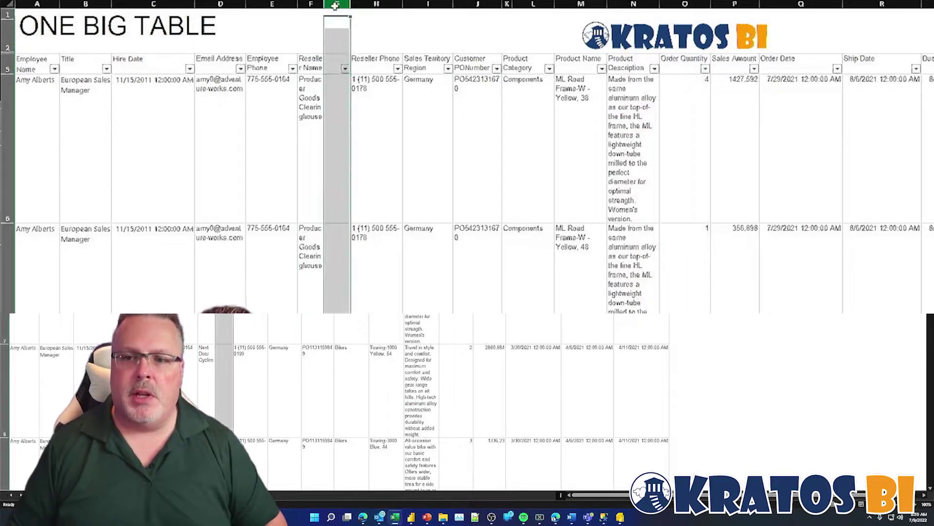
right_click(336, 7)
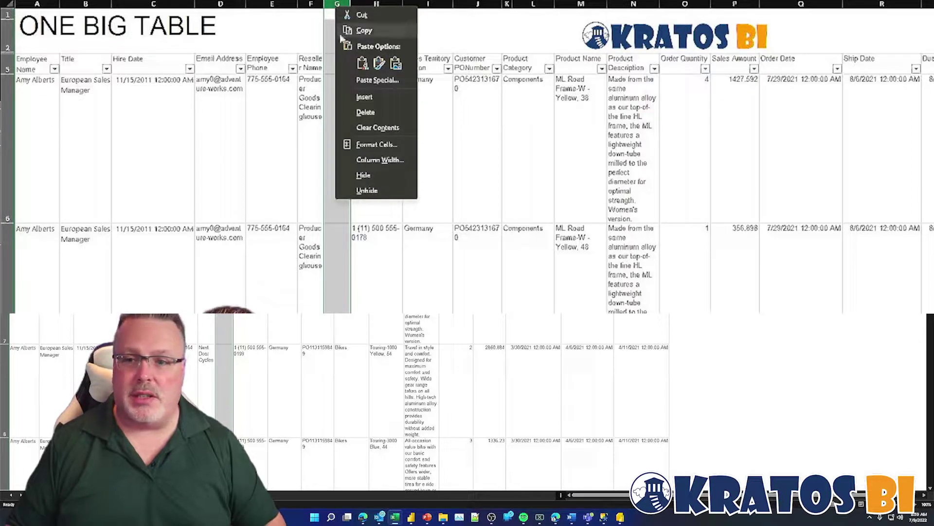
key(Escape)
click(315, 67)
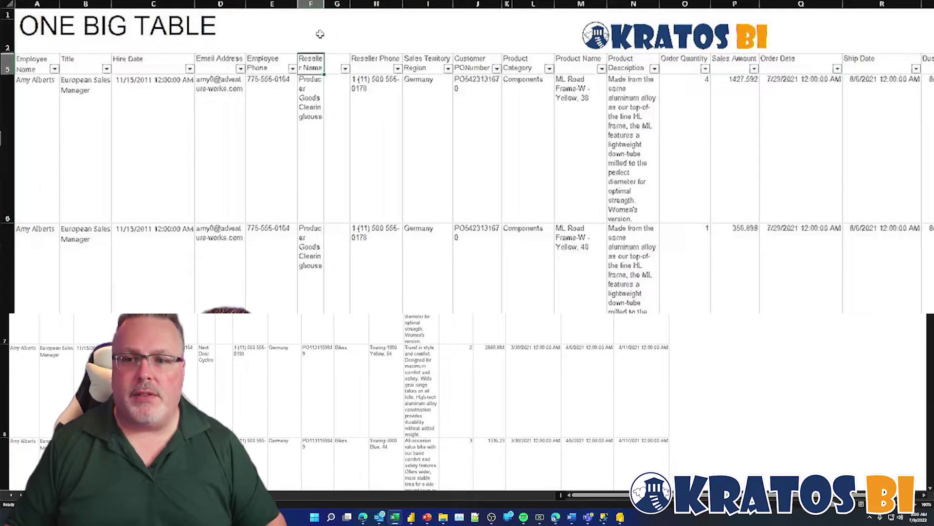
key(alt+h)
key(o)
key(i)
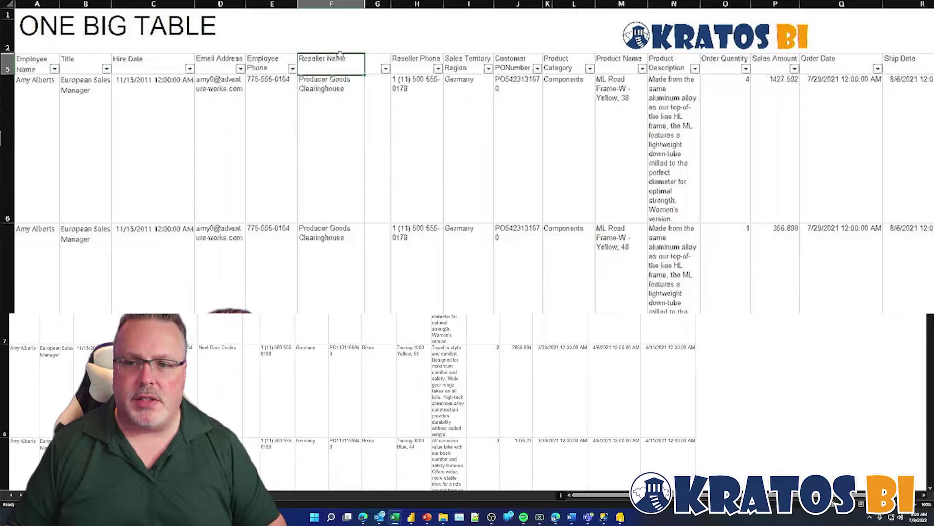
Delete the empty column G beside the Reseller Name column
click(337, 6)
click(376, 5)
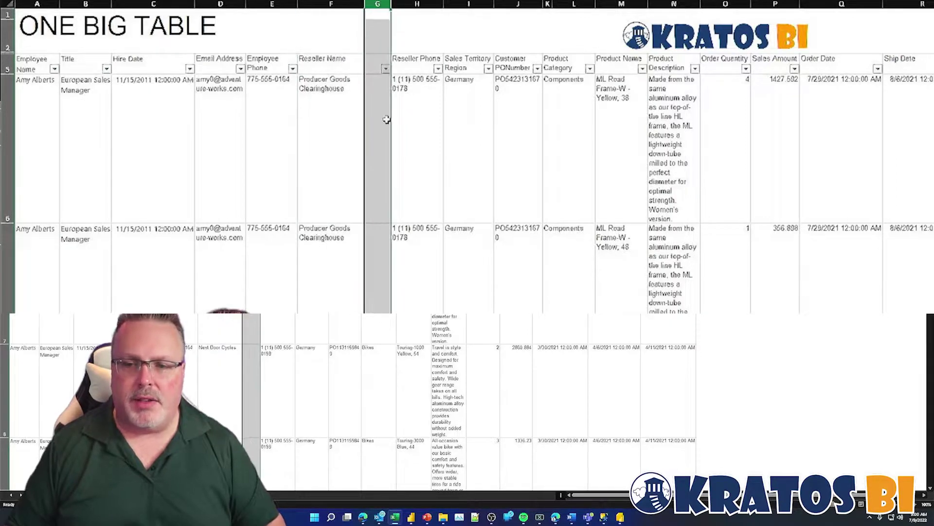
right_click(384, 5)
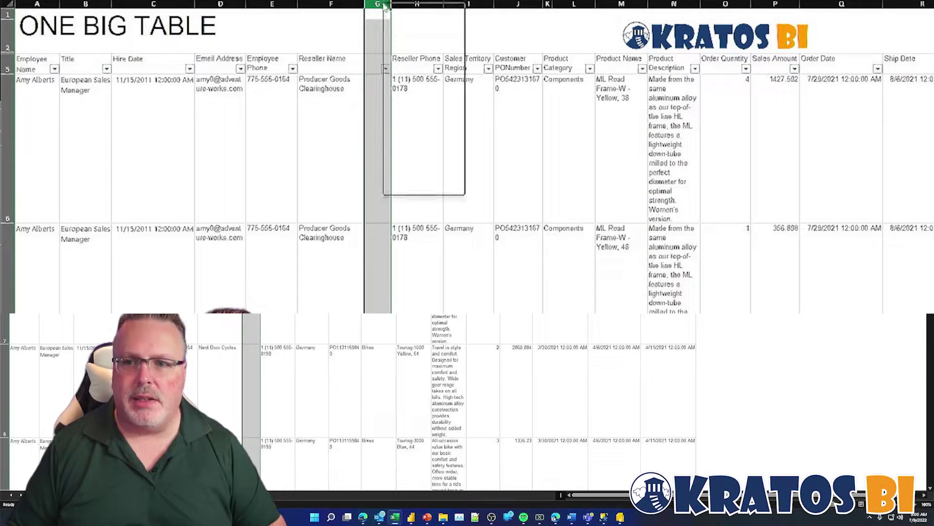
click(413, 108)
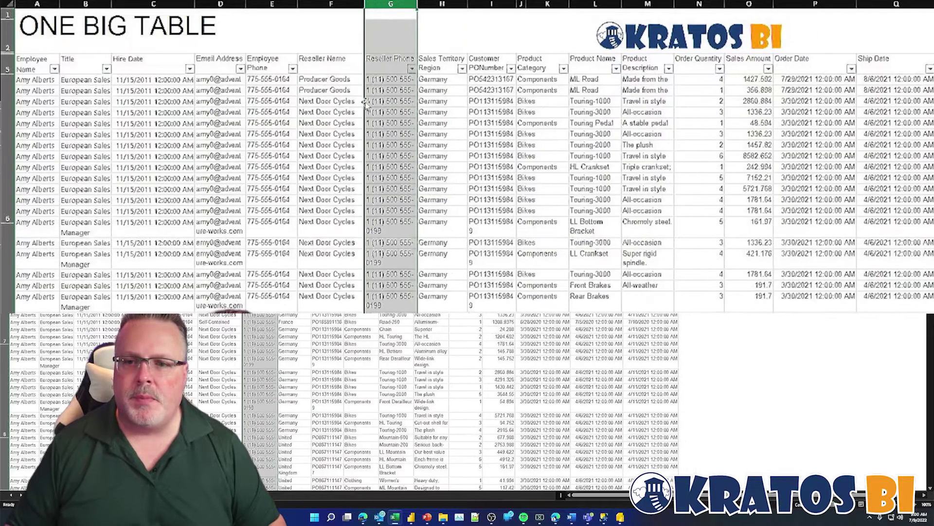
Check the header row cell by cell from Employee Name to Product Name for remaining merged columns
click(111, 83)
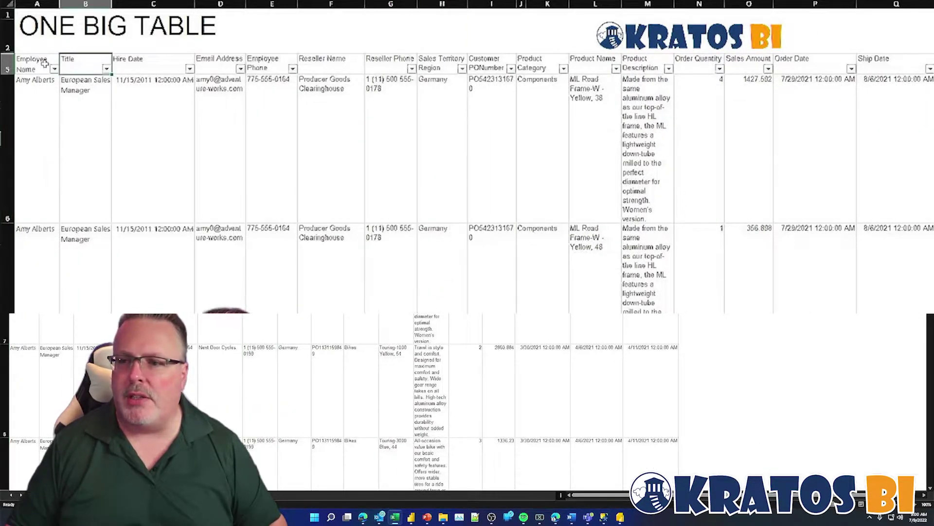
click(44, 63)
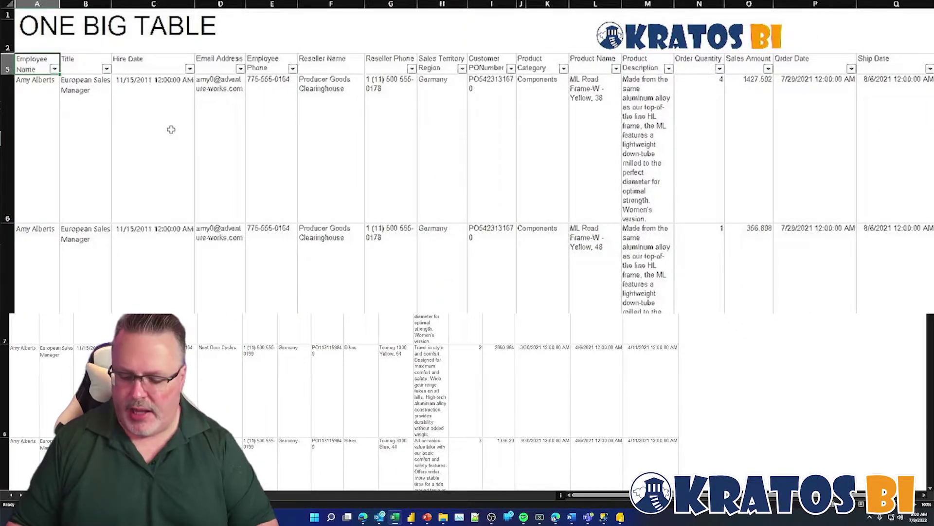
key(shift+Right)
key(shift+Right)
key(shift+Right)
key(shift+Right)
key(shift+Right)
key(shift+Right)
key(shift+Right)
key(shift+Right)
key(shift+Right)
key(shift+Right)
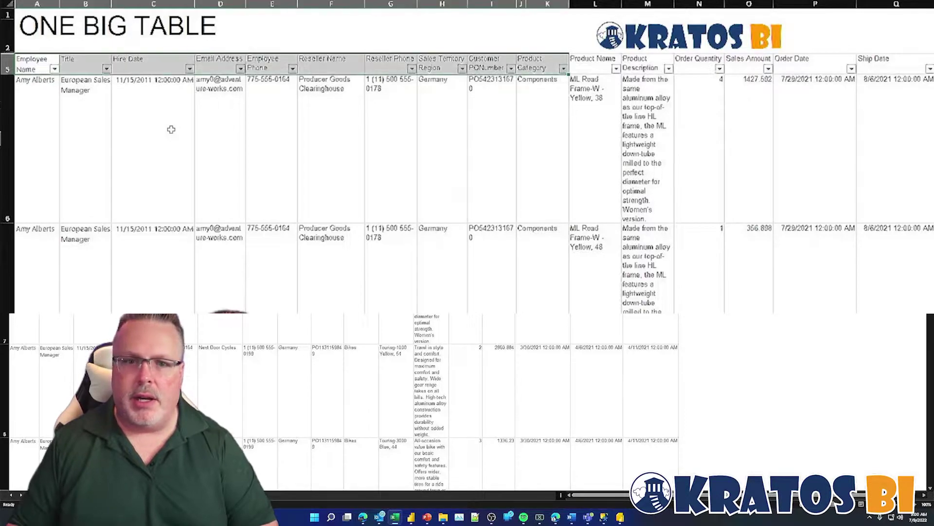
key(shift+Right)
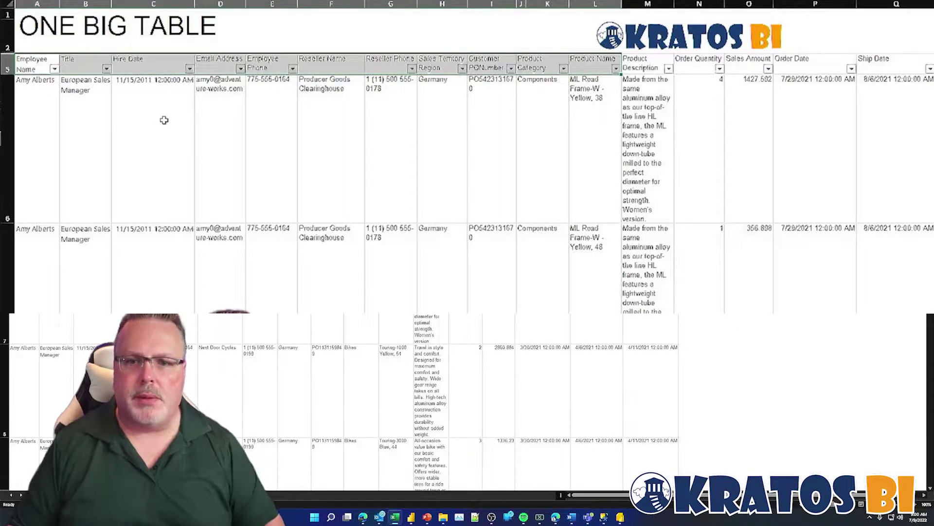
Unmerge the Product Category cells across columns J and K, from the header down to the last data row
click(541, 58)
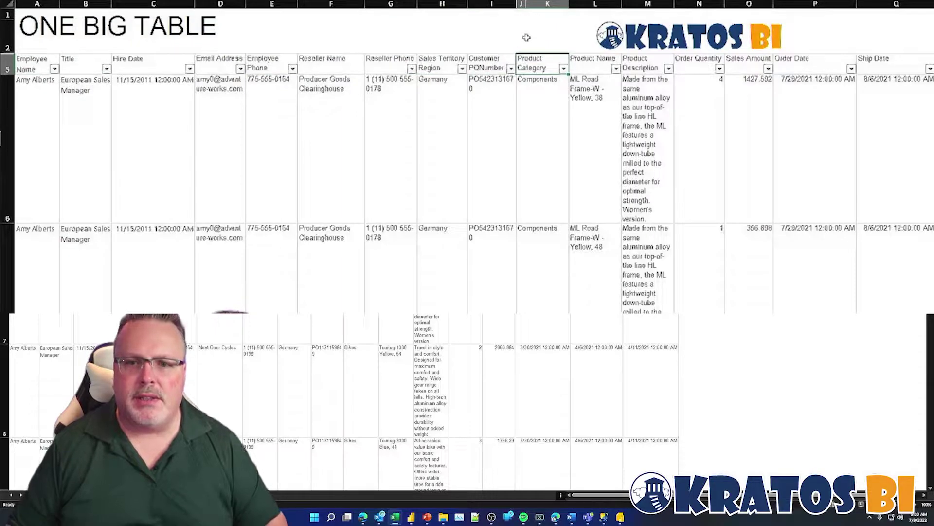
key(ctrl+shift+Down)
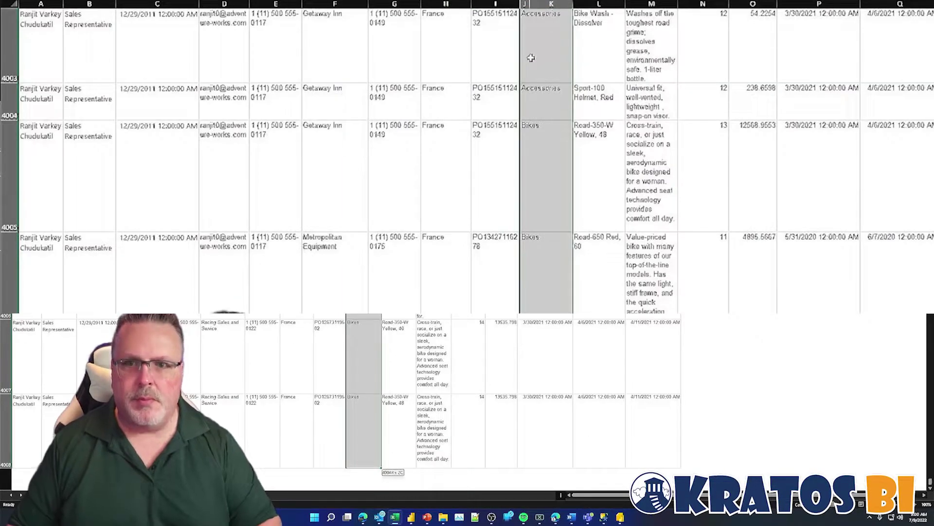
key(ctrl+BackSpace)
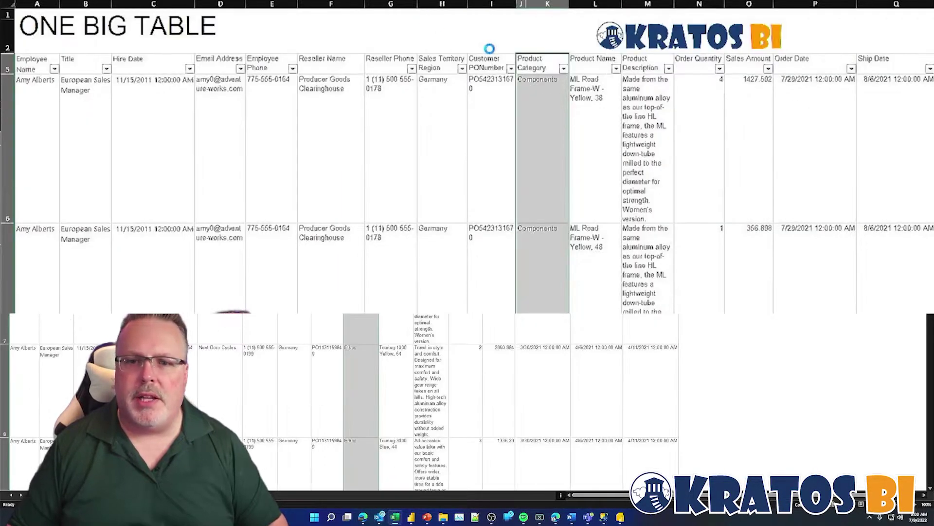
key(ctrl+0)
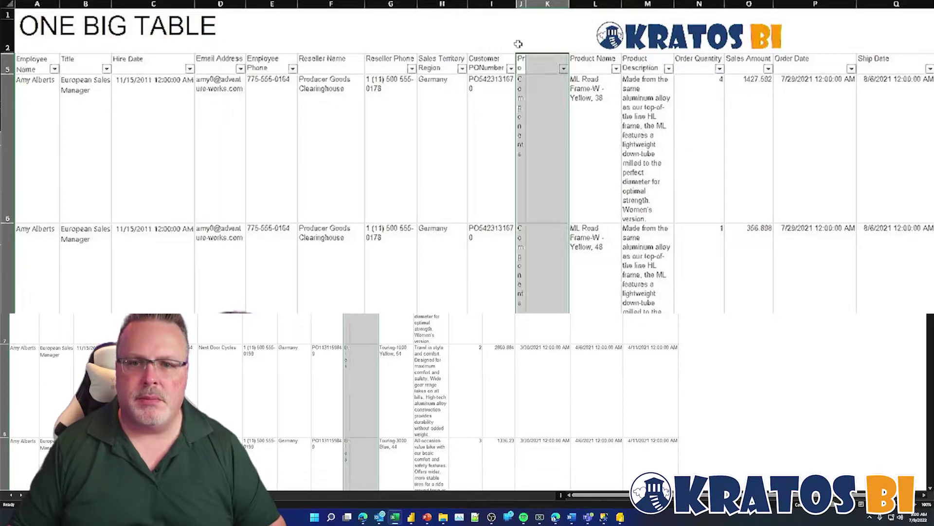
Delete the empty column K beside the Product Category column
click(549, 4)
right_click(549, 4)
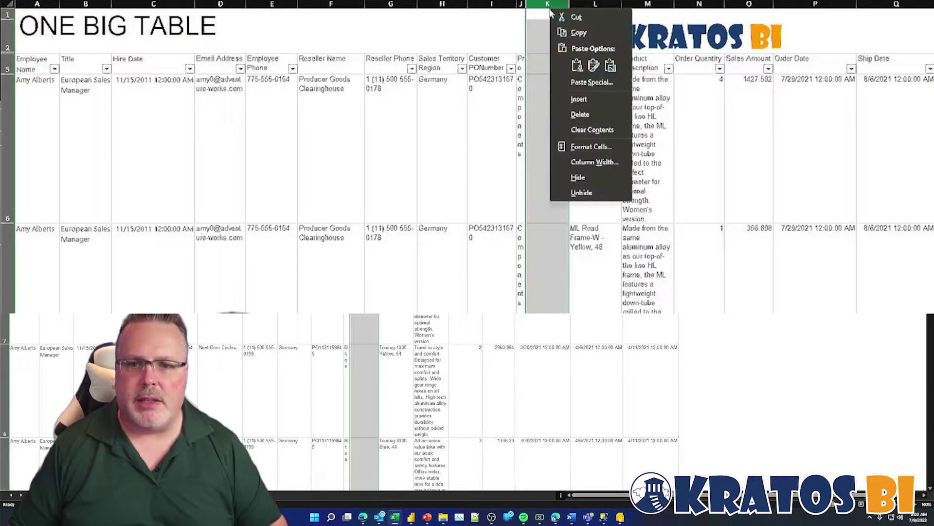
click(572, 113)
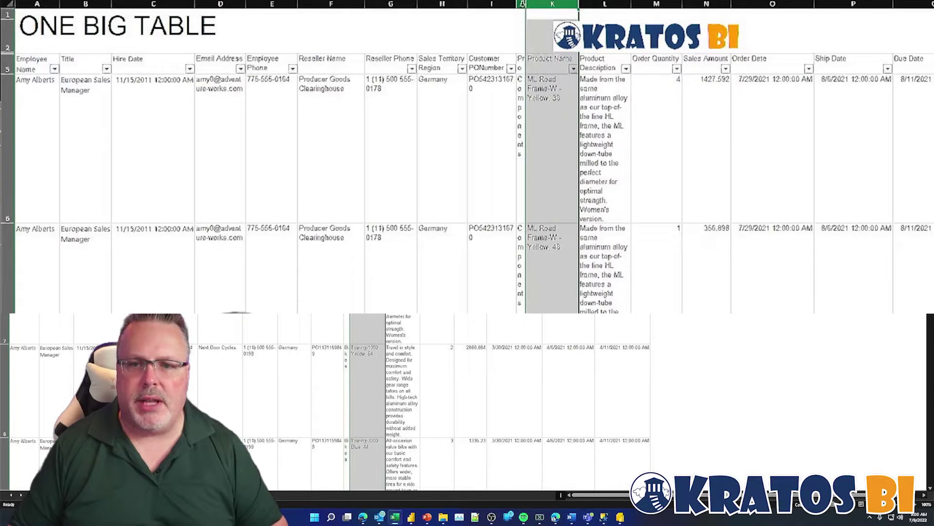
Widen the Product Category and Product Description columns so their headers fit on one line
drag(526, 5, 586, 4)
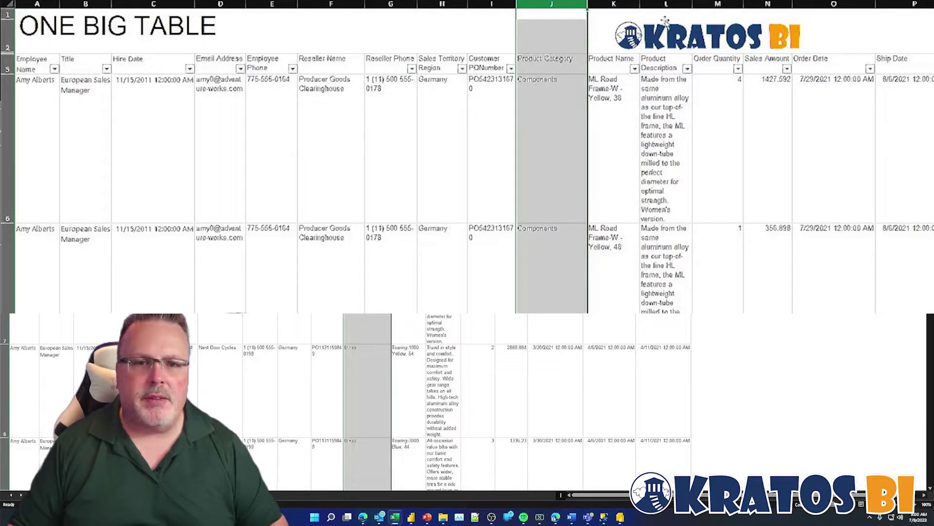
click(681, 3)
drag(693, 4, 716, 4)
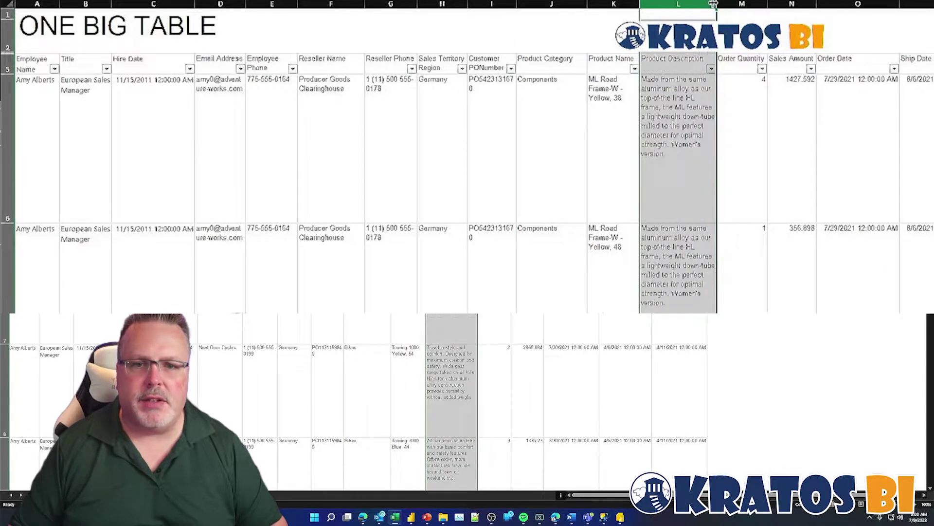
Create a PivotTable on a new worksheet from the cleaned One Big Table range A5:Q4008, headers included
click(180, 72)
key(ctrl+Home)
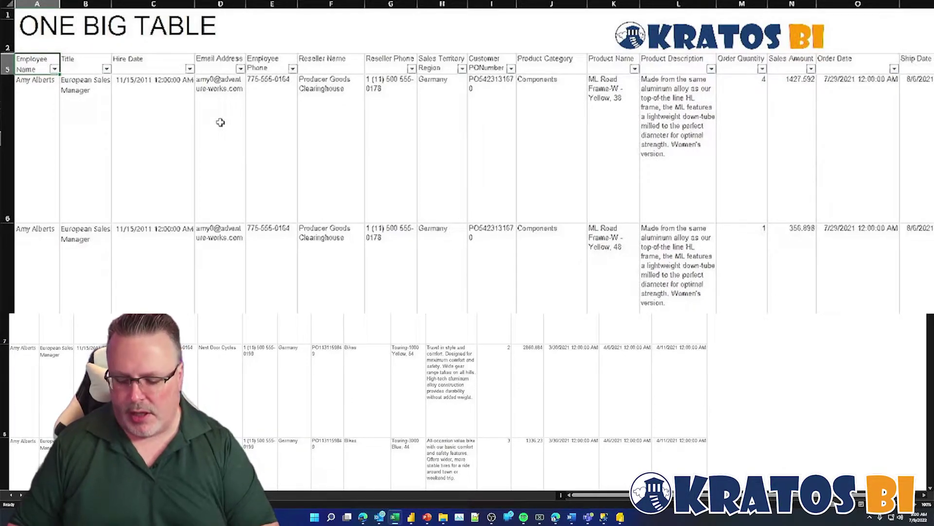
key(ctrl+shift+Right)
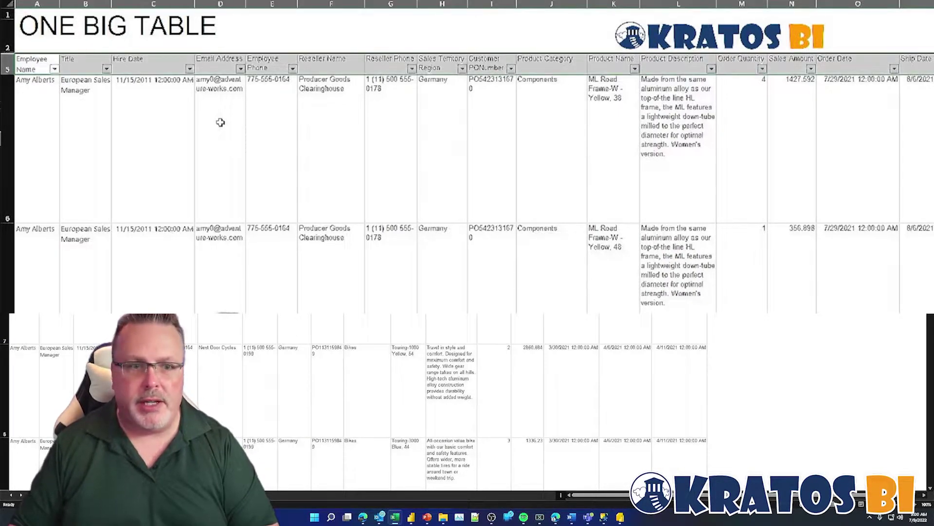
key(ctrl+shift+Down)
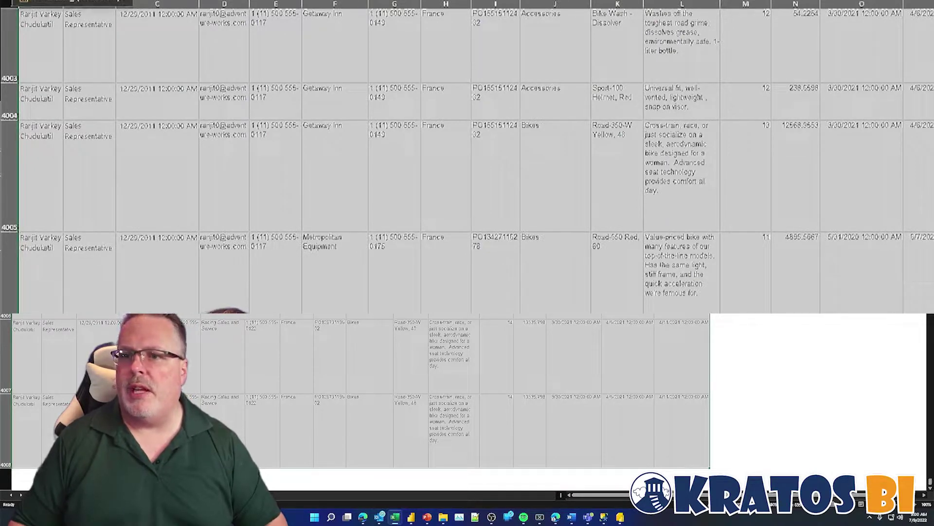
key(alt+n+v+t)
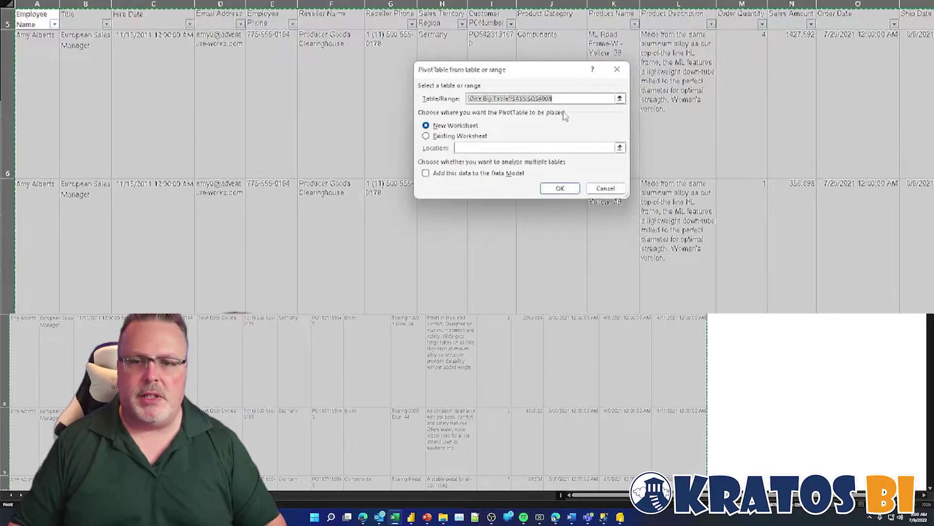
click(566, 189)
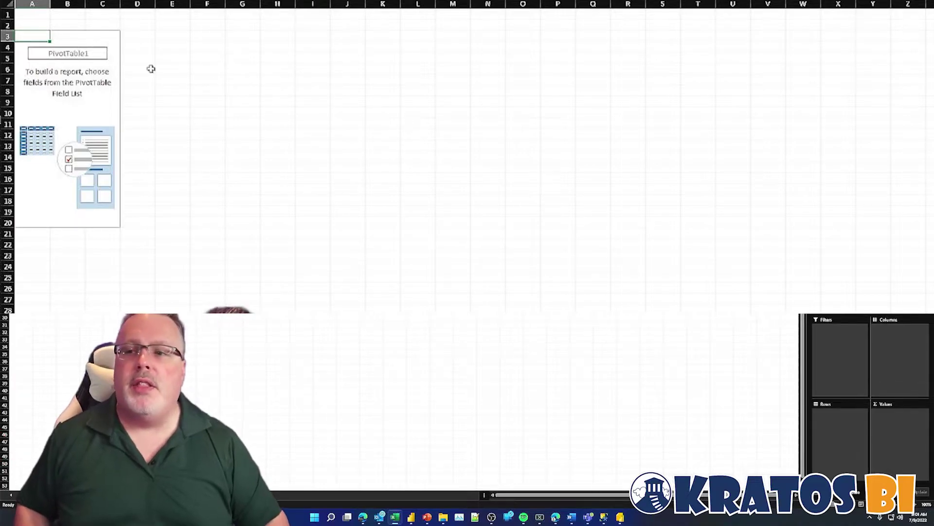
Insert two blank columns before the empty PivotTable so that it starts in column C
click(39, 4)
right_click(40, 4)
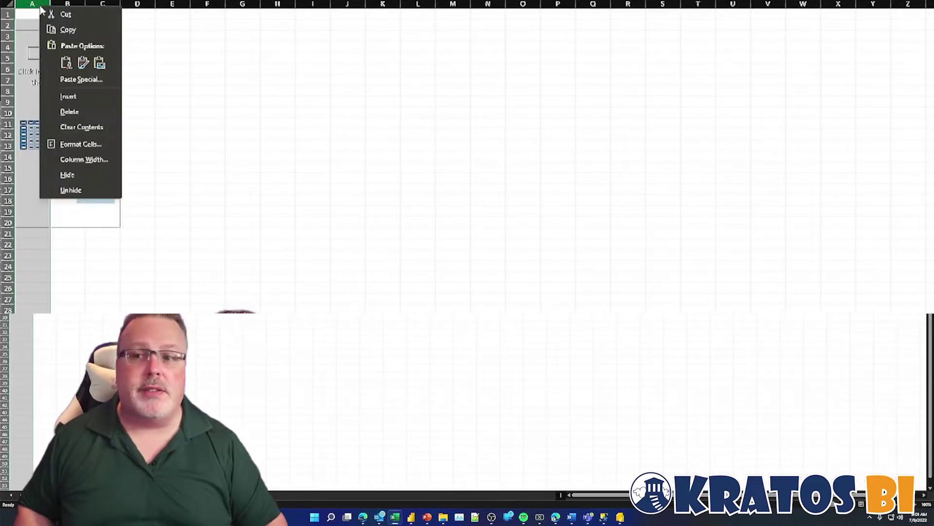
click(68, 96)
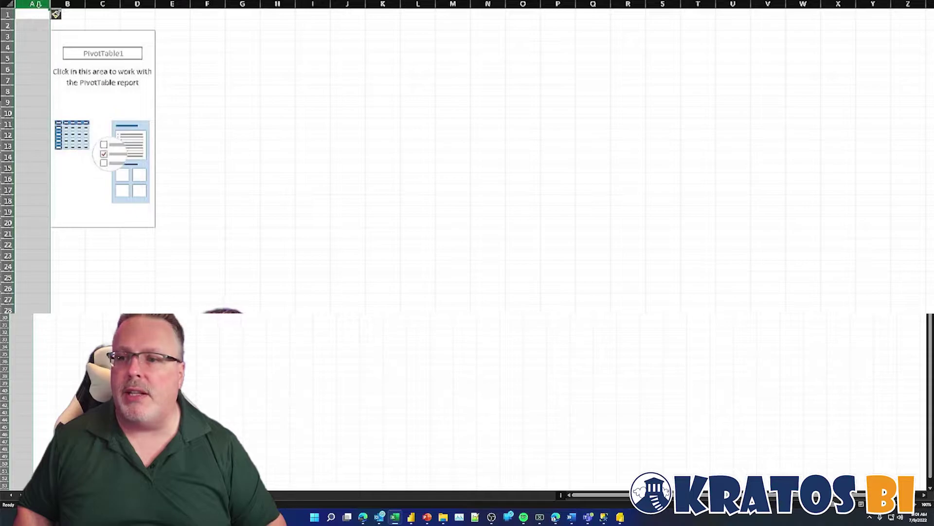
right_click(41, 14)
click(68, 98)
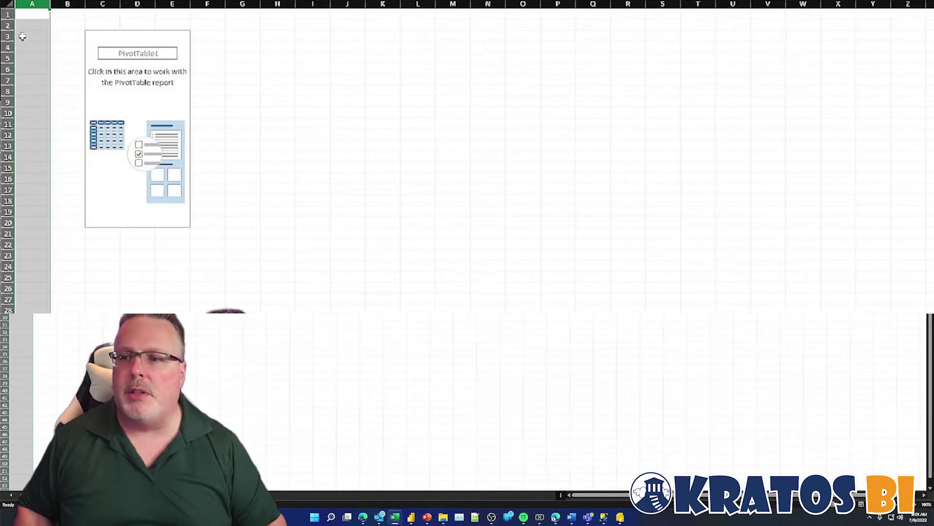
Insert four blank rows at rows 2 to 5 above the PivotTable and select the PivotTable to show its field list
drag(7, 25, 15, 61)
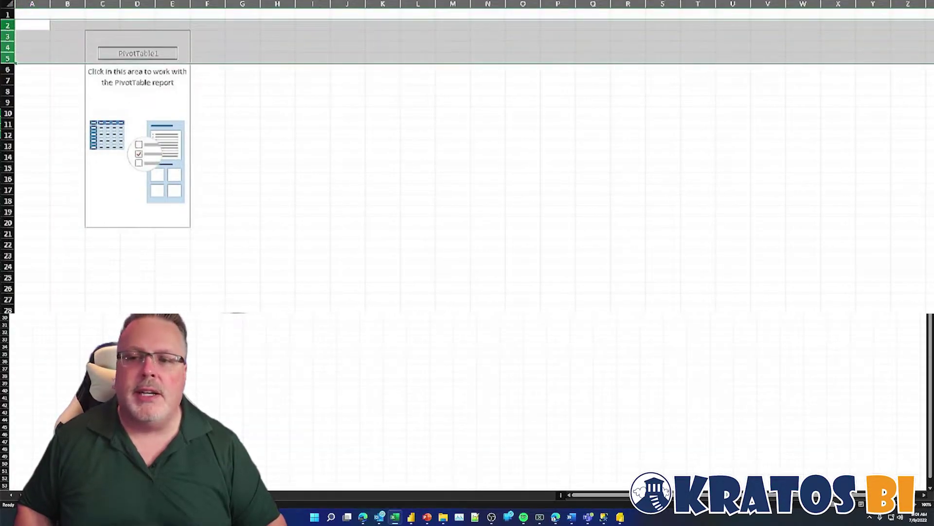
right_click(3, 38)
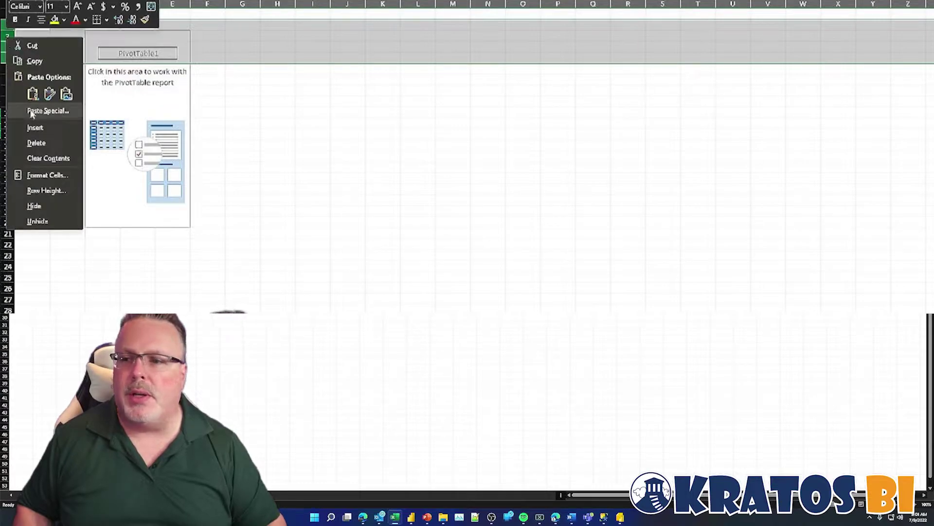
click(30, 127)
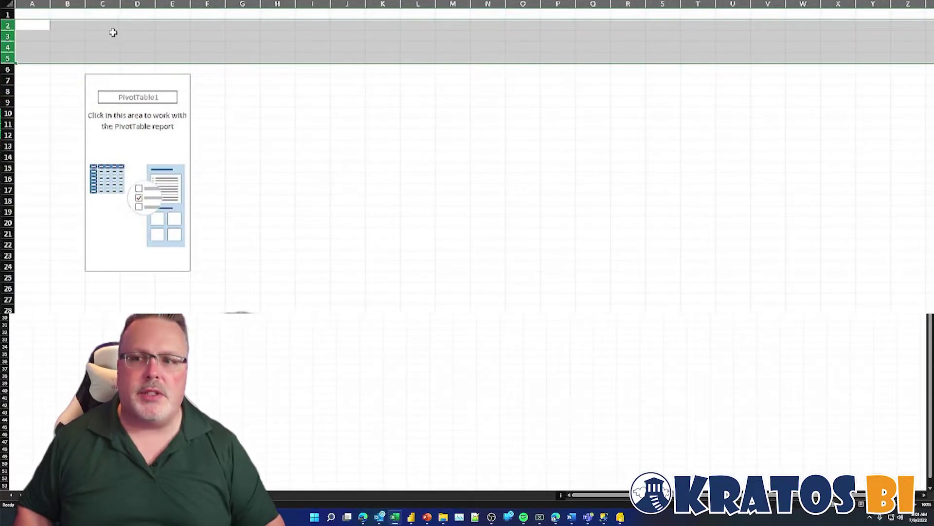
click(129, 35)
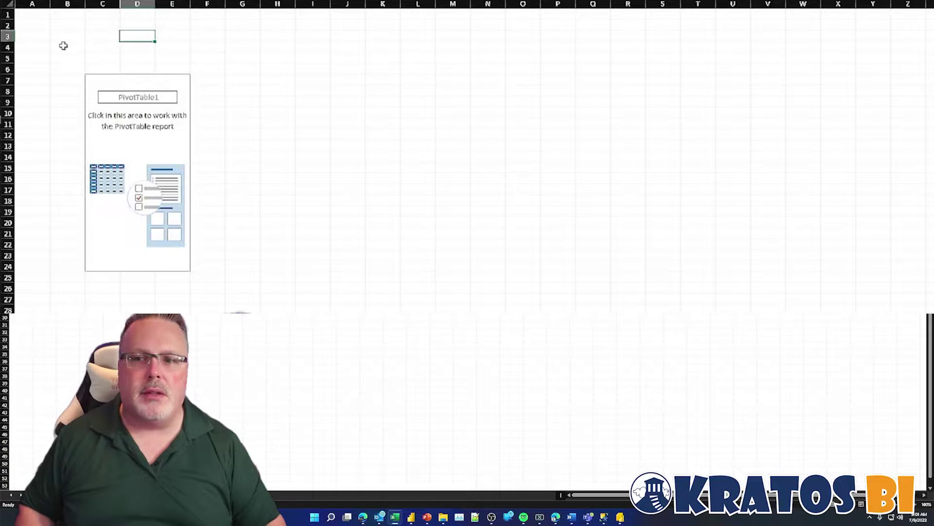
click(136, 125)
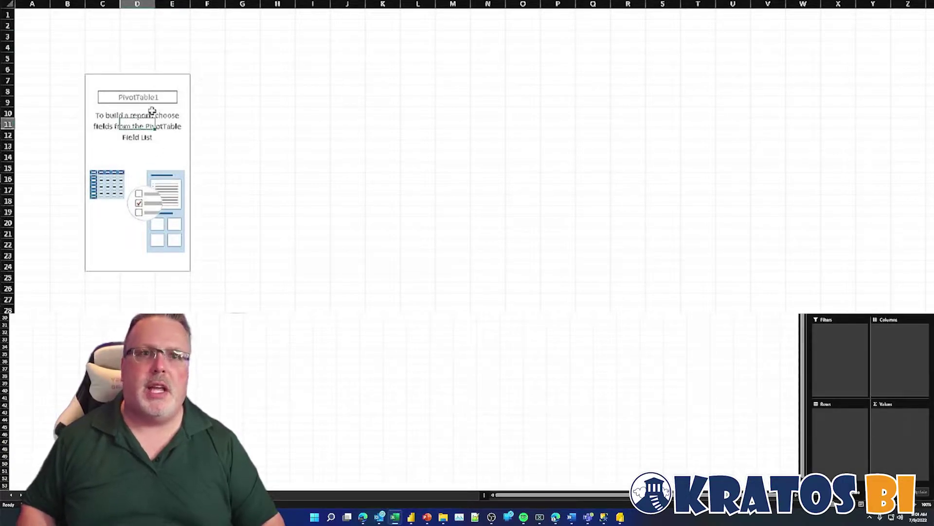
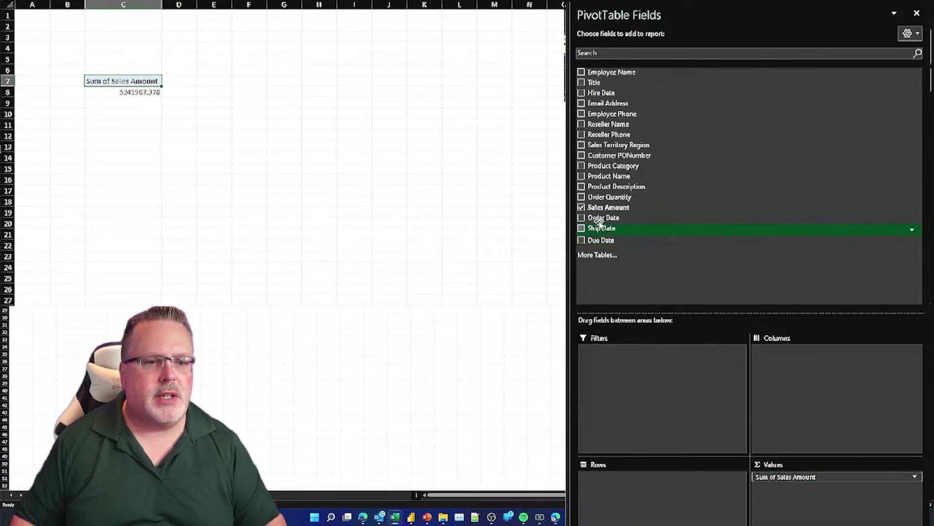
Add Order Quantity to the PivotTable values and set Employee Name and Sales Territory Region as nested row fields
drag(911, 197, 802, 501)
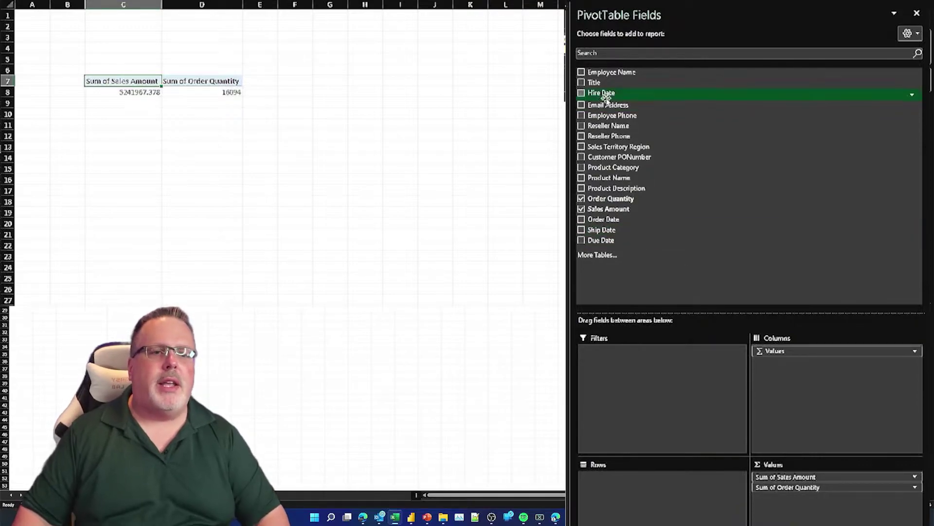
drag(620, 76, 661, 495)
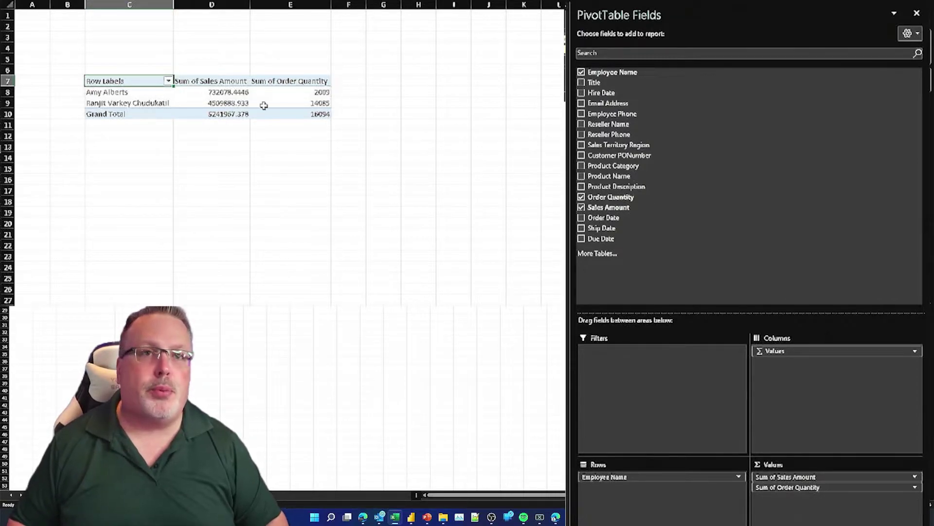
mouse_move(228, 90)
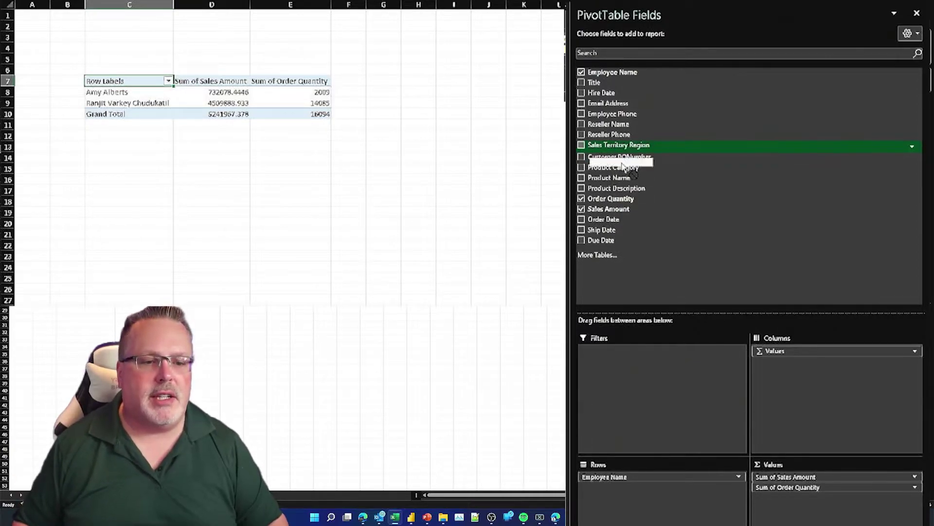
drag(617, 144, 663, 485)
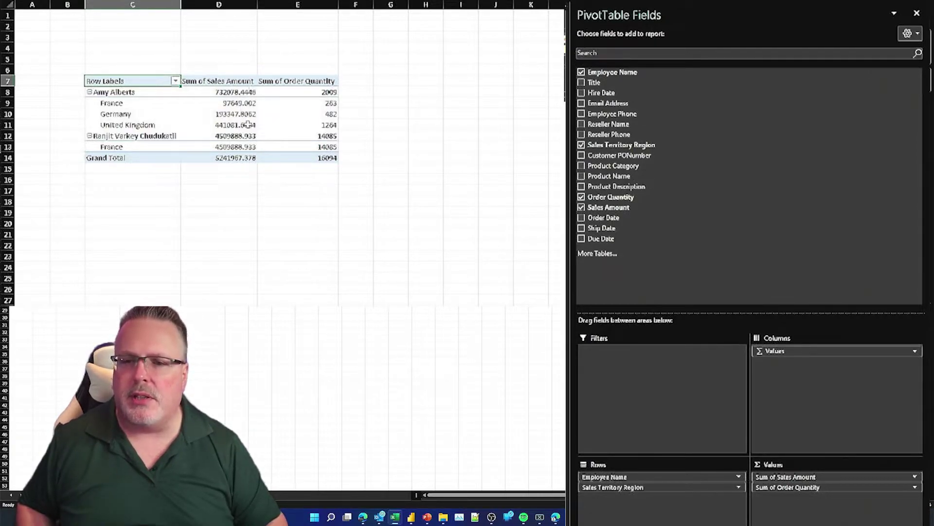
Format the Sum of Sales Amount cells D8:D13 as dollar amounts in accounting style with no decimals
drag(231, 92, 241, 146)
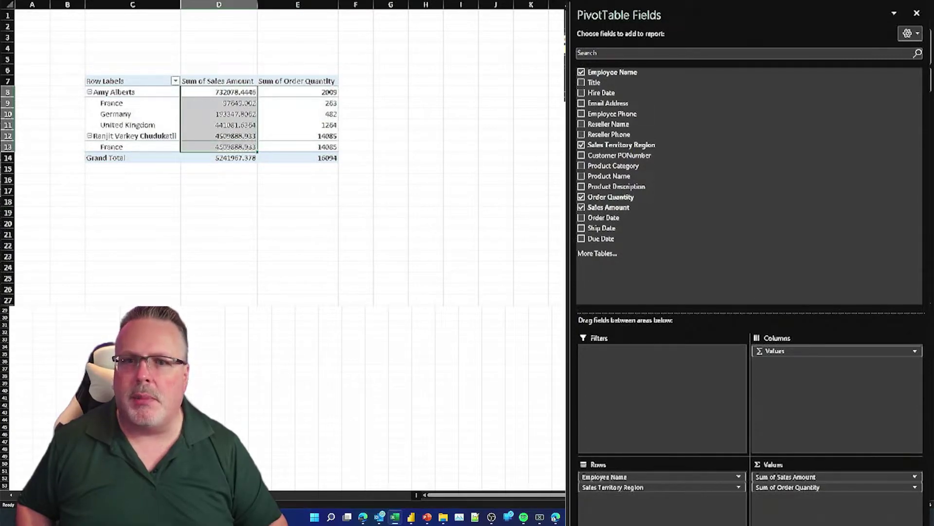
key(ctrl+shift+4)
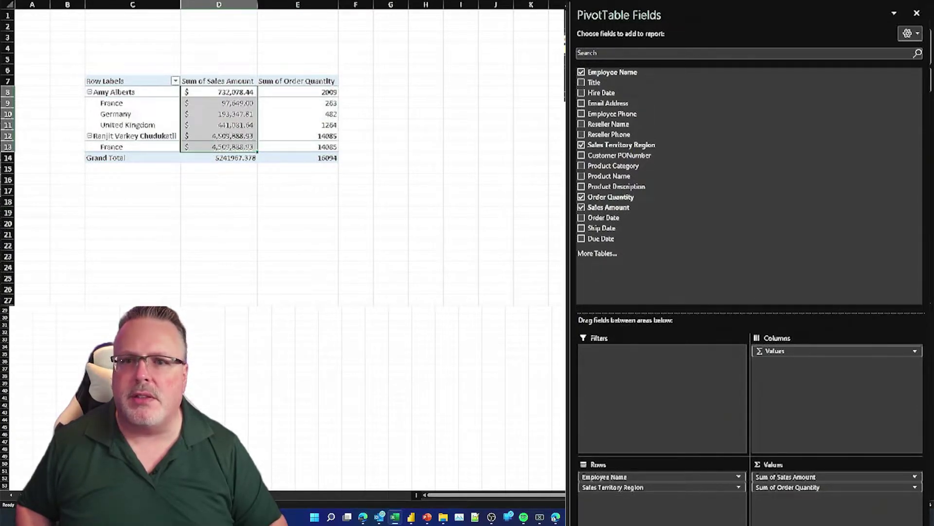
key(alt+h)
key(a)
key(n)
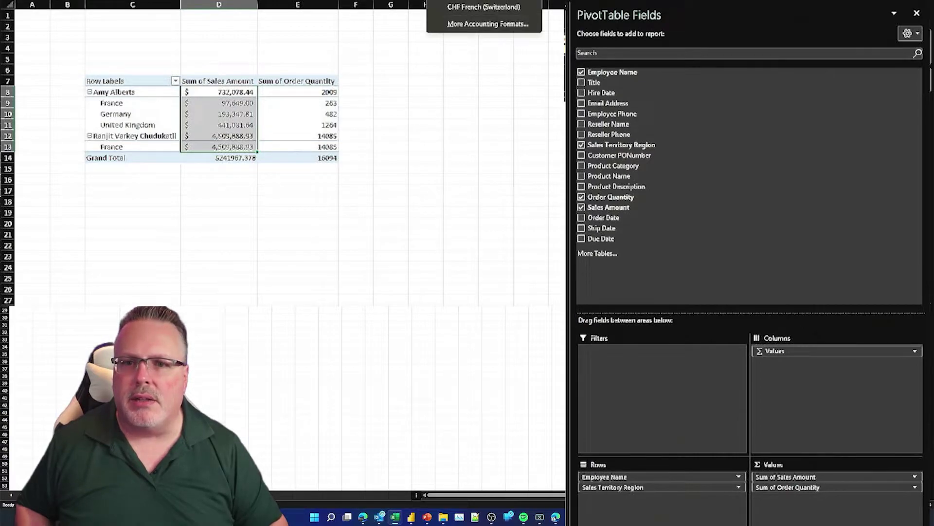
key(Escape)
key(alt+h)
key(9)
key(9)
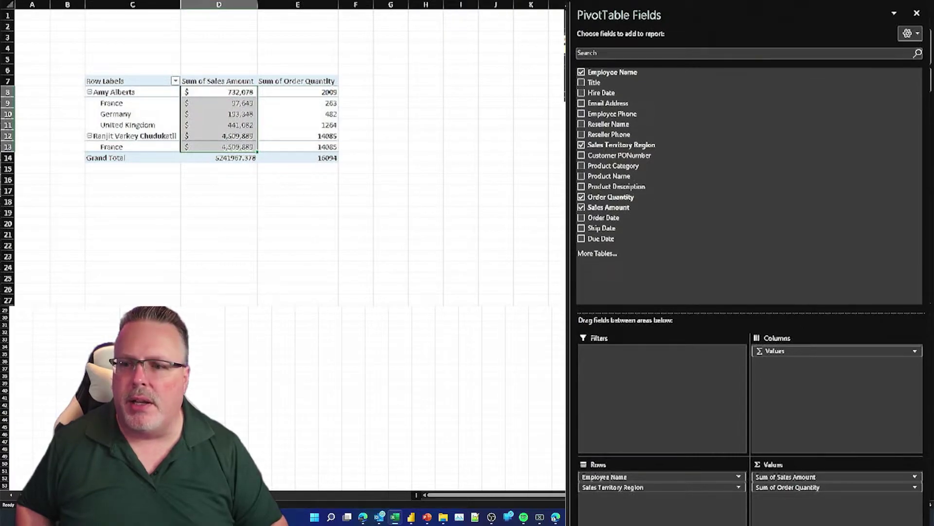
click(244, 135)
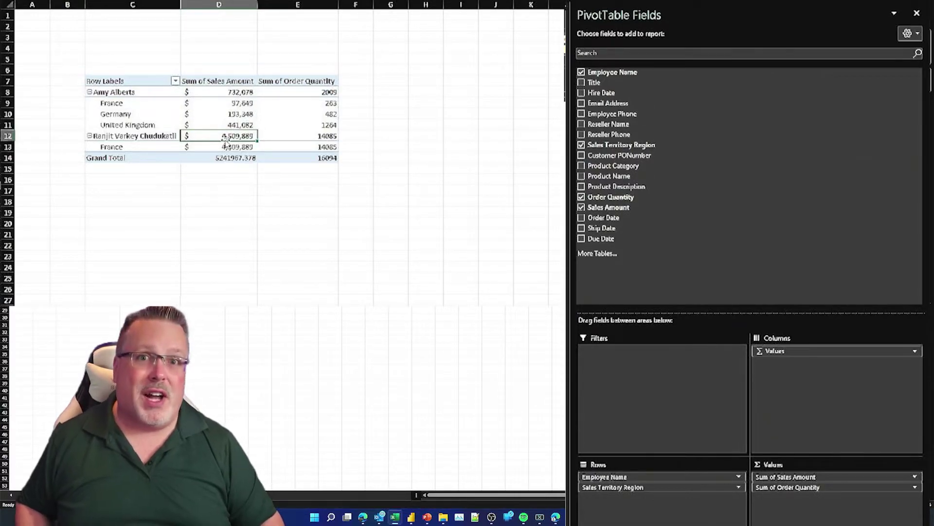
mouse_move(234, 98)
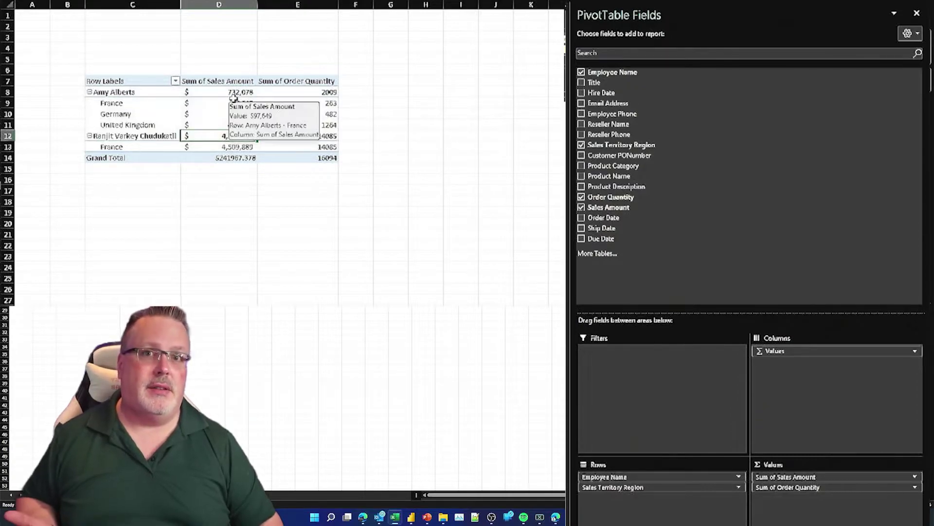
drag(233, 102, 229, 125)
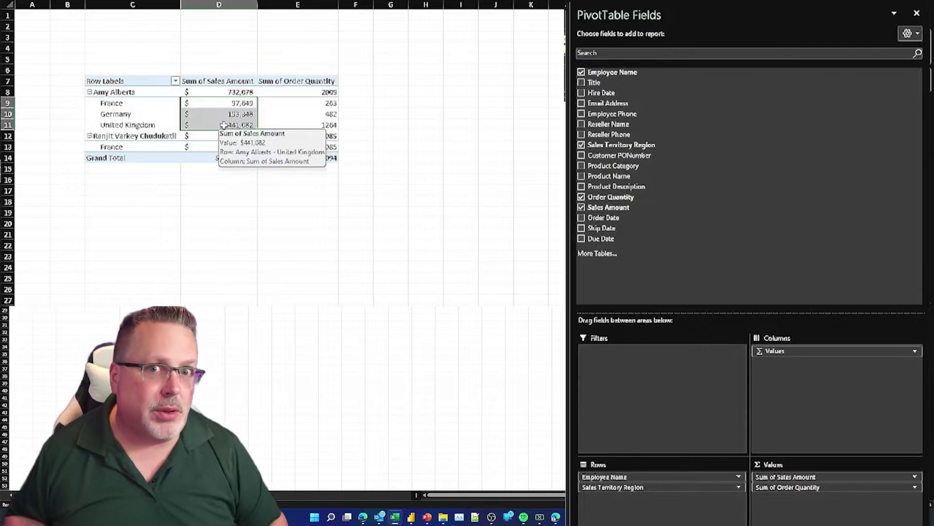
click(236, 146)
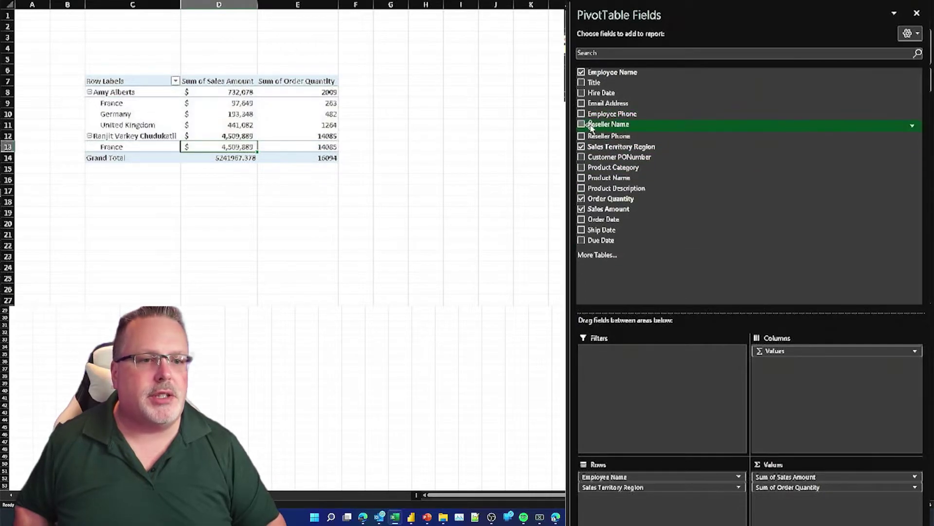
Try Reseller Name as a row field in place of Sales Territory Region, then remove it to leave only Employee Name
mouse_move(599, 125)
mouse_down()
mouse_move(647, 282)
mouse_move(652, 481)
mouse_move(638, 492)
mouse_up()
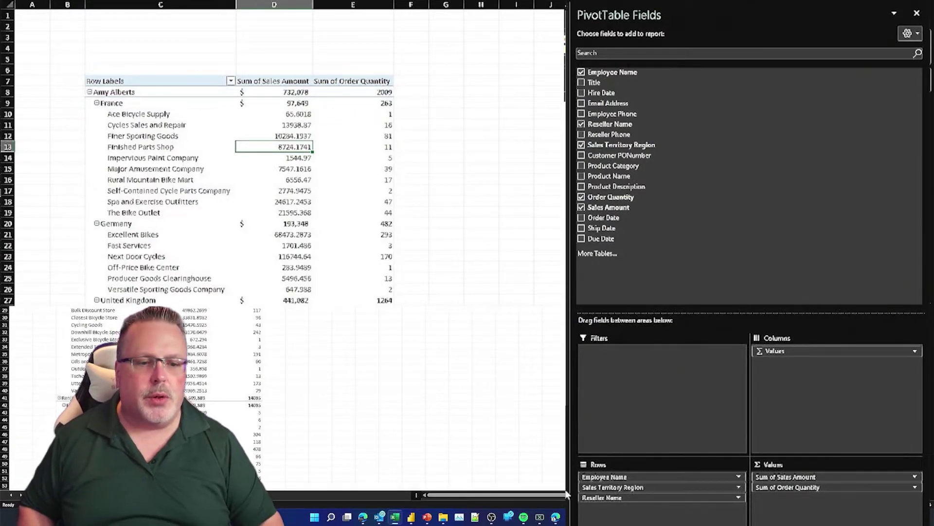
drag(587, 487, 486, 414)
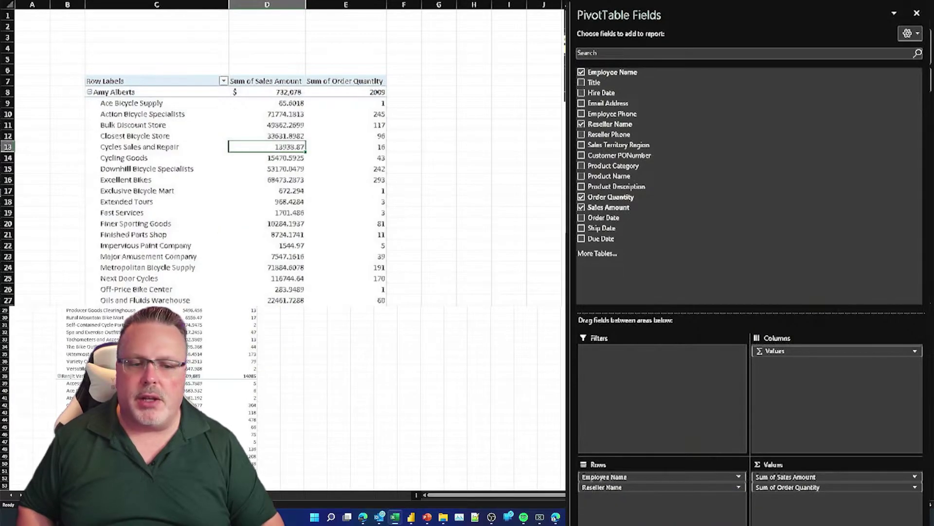
scroll(203, 258, down, 8)
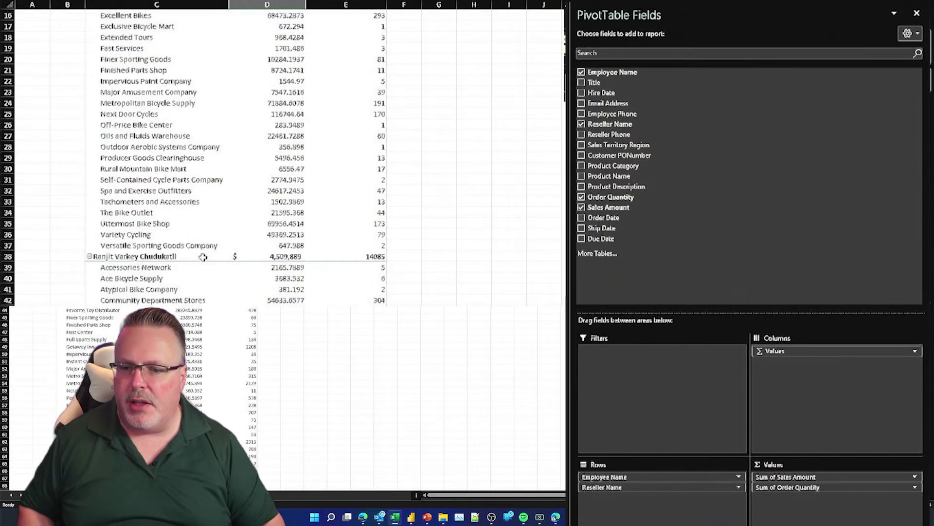
scroll(203, 257, up, 8)
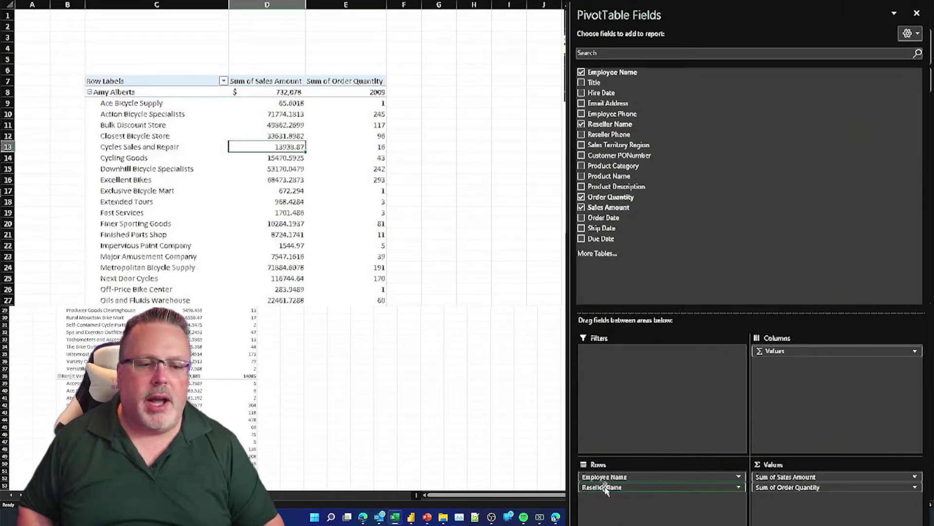
drag(602, 486, 662, 400)
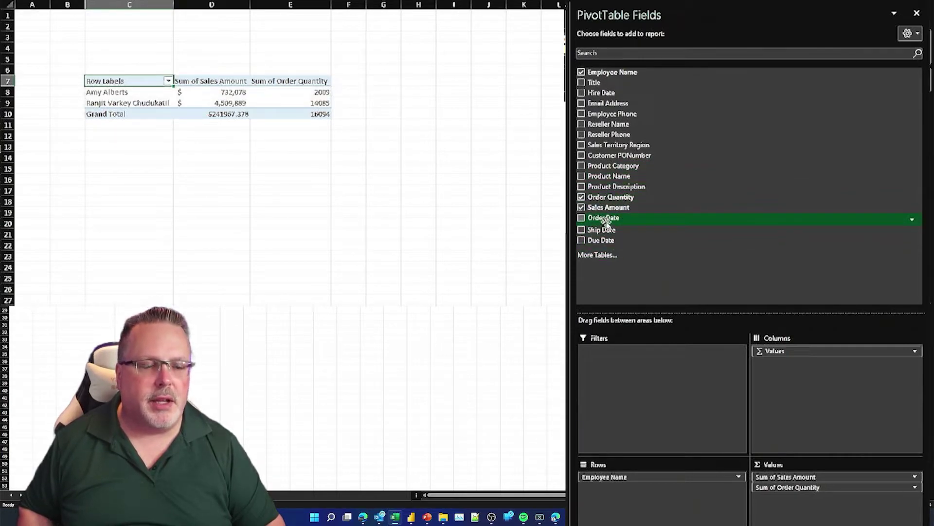
Add Order Date to the PivotTable columns above Values, grouped by Years and Quarters
drag(606, 221, 792, 352)
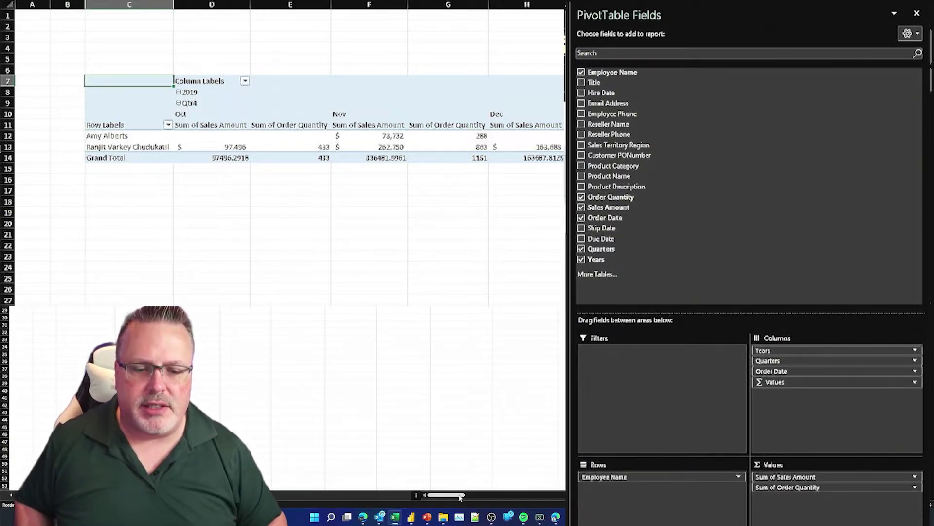
mouse_move(460, 496)
mouse_down()
mouse_move(520, 493)
mouse_move(459, 487)
mouse_up()
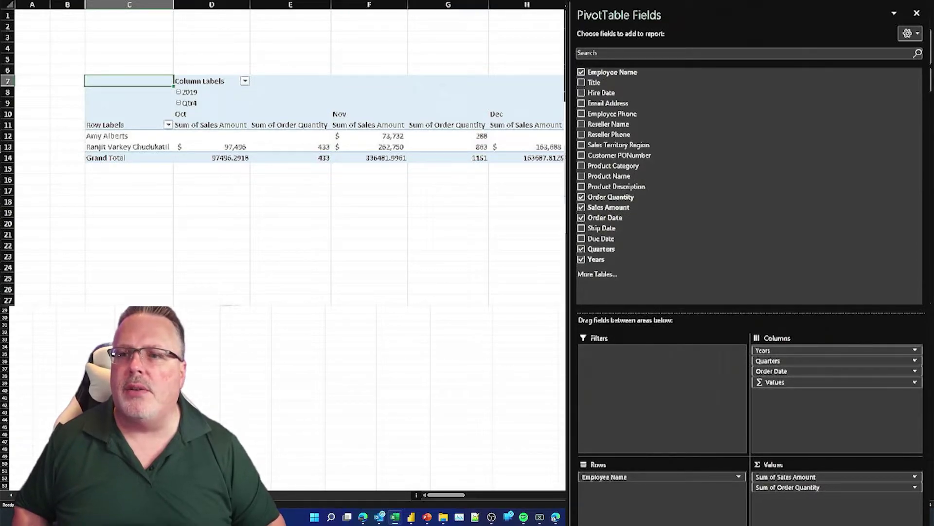
click(25, 0)
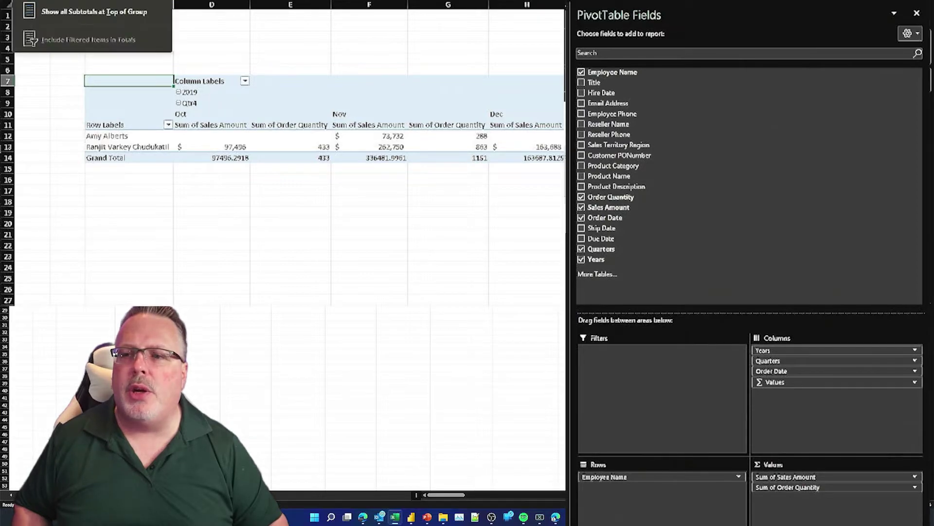
key(Escape)
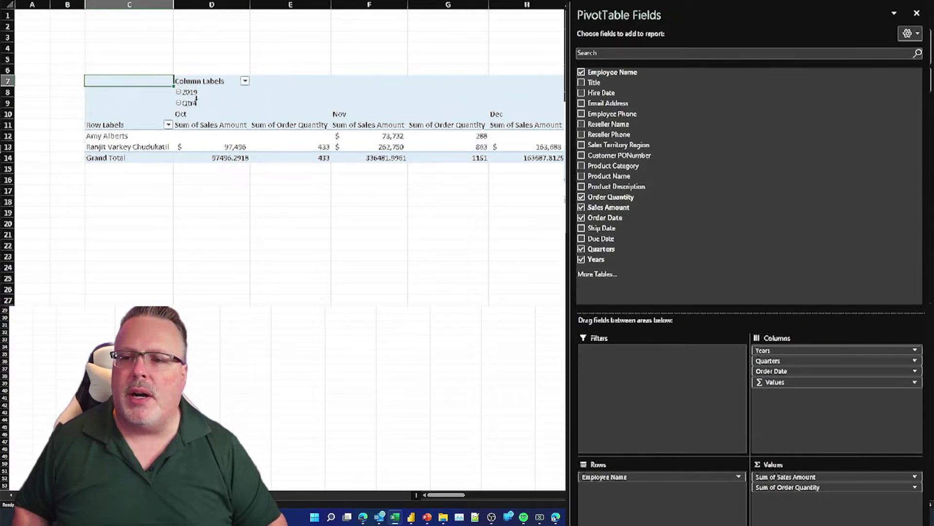
Collapse the entire Years field in the PivotTable columns so 2019, 2020 and 2021 each show without quarters and months
click(178, 92)
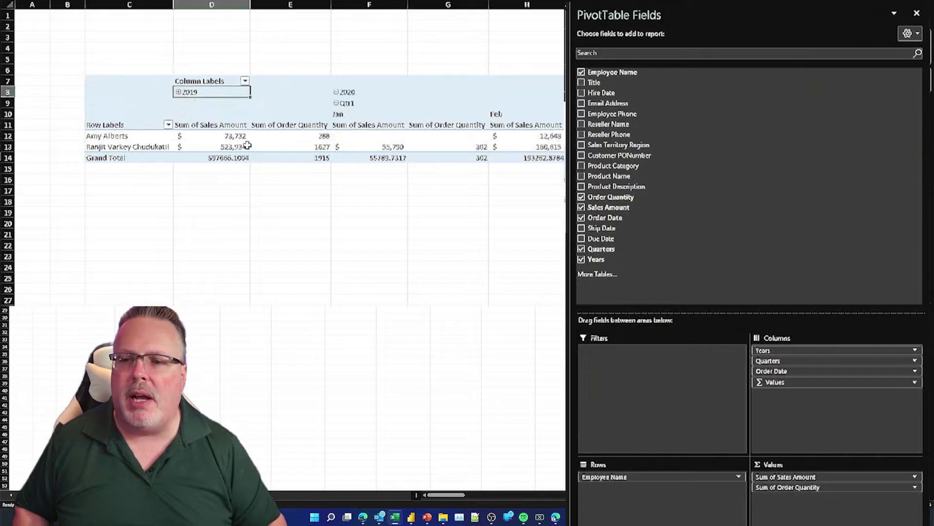
click(344, 92)
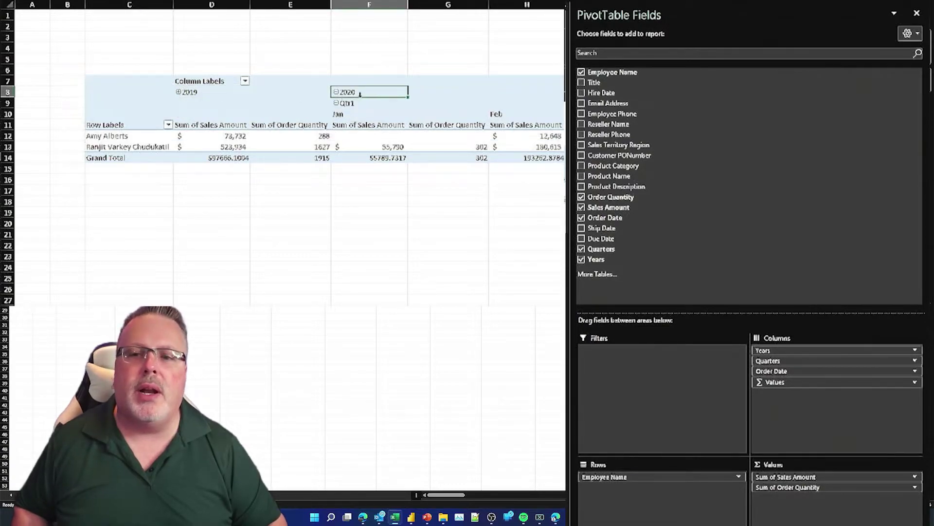
right_click(373, 93)
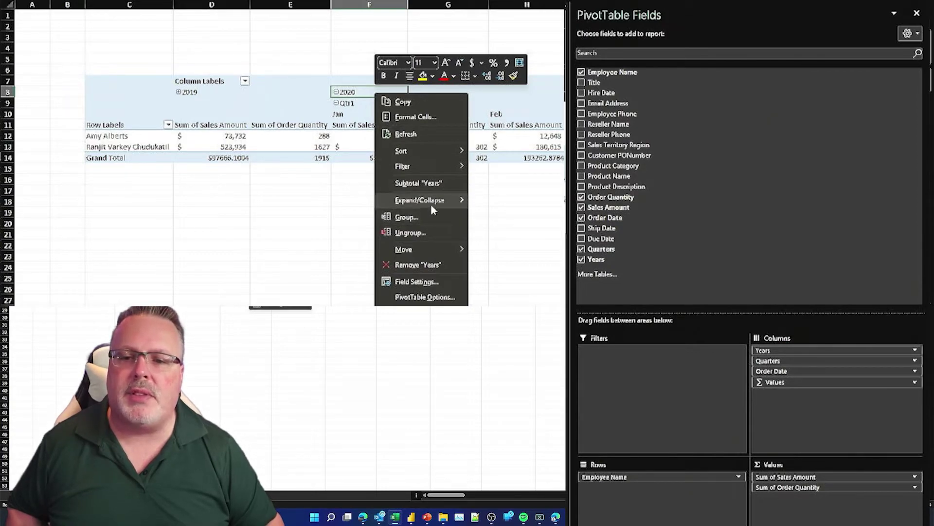
mouse_move(431, 202)
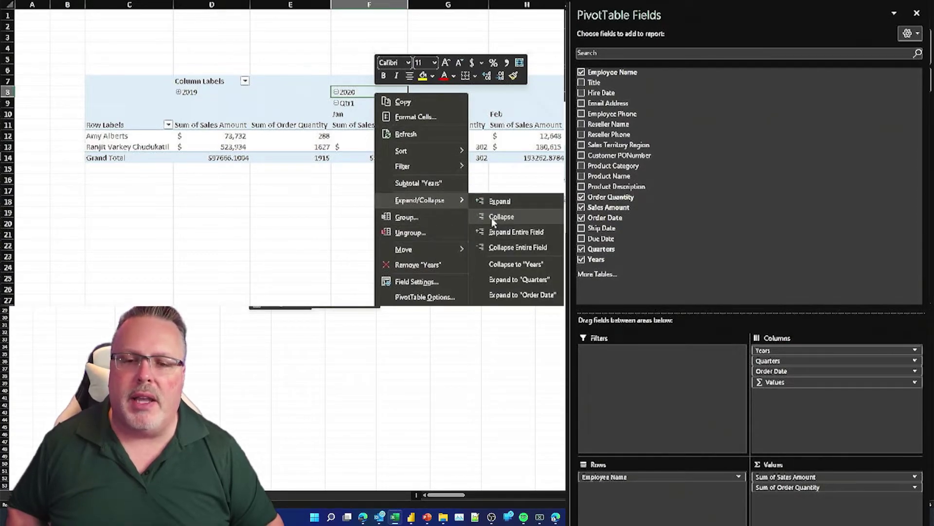
click(493, 244)
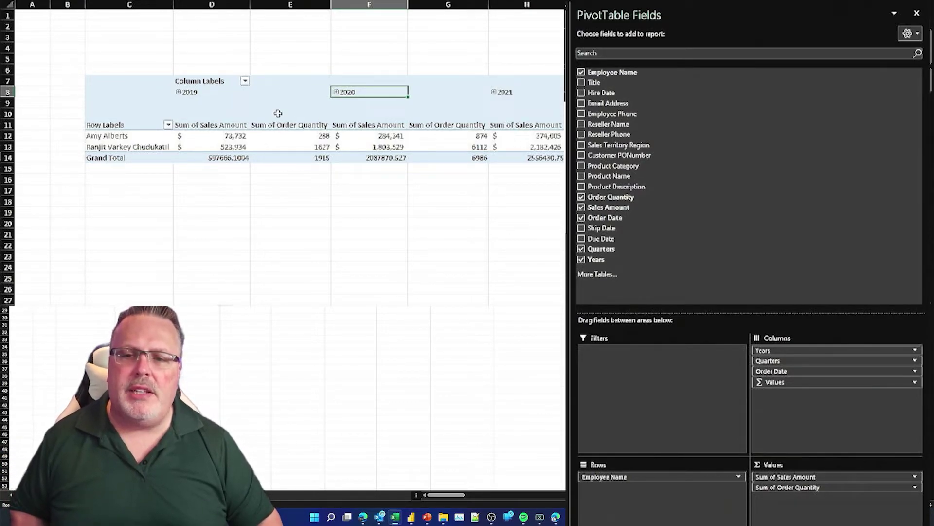
Move Values from the columns to the rows and place Sales Territory Region between Employee Name and Values
click(792, 382)
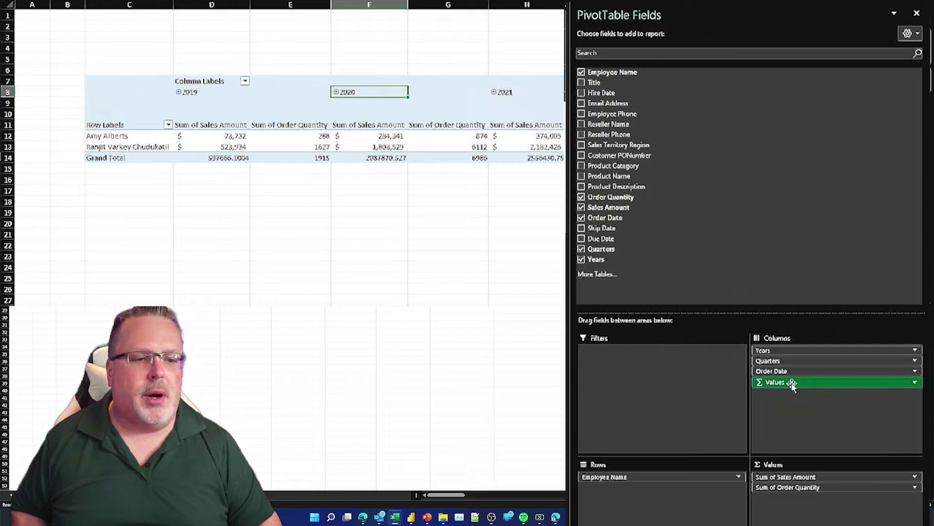
drag(792, 382, 709, 488)
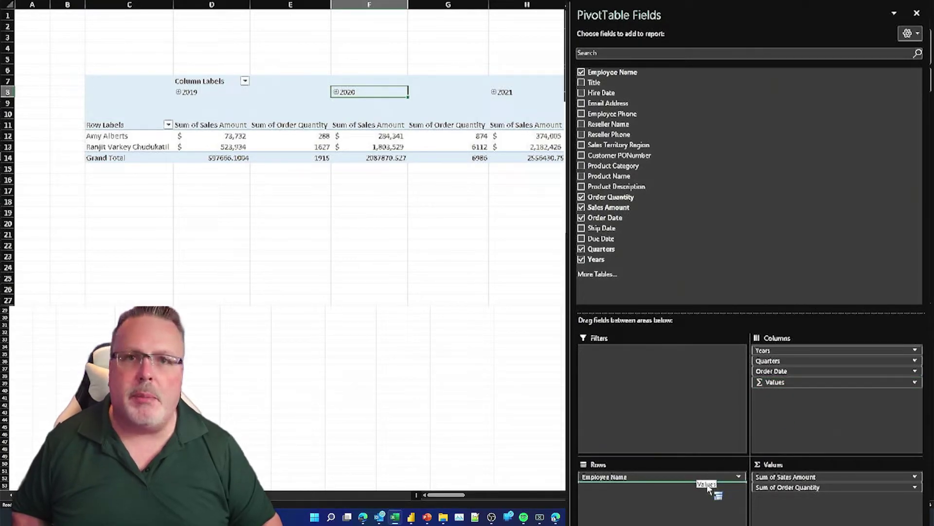
drag(709, 488, 788, 418)
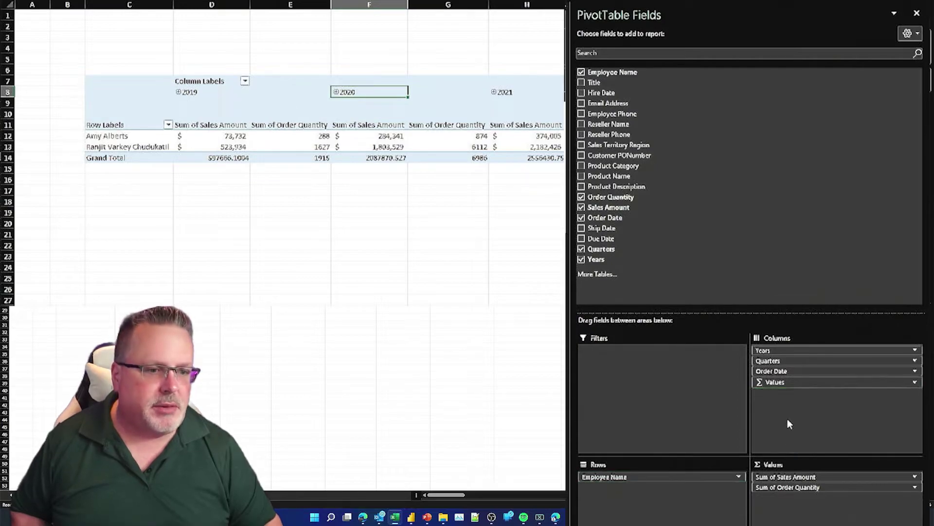
drag(767, 382, 702, 488)
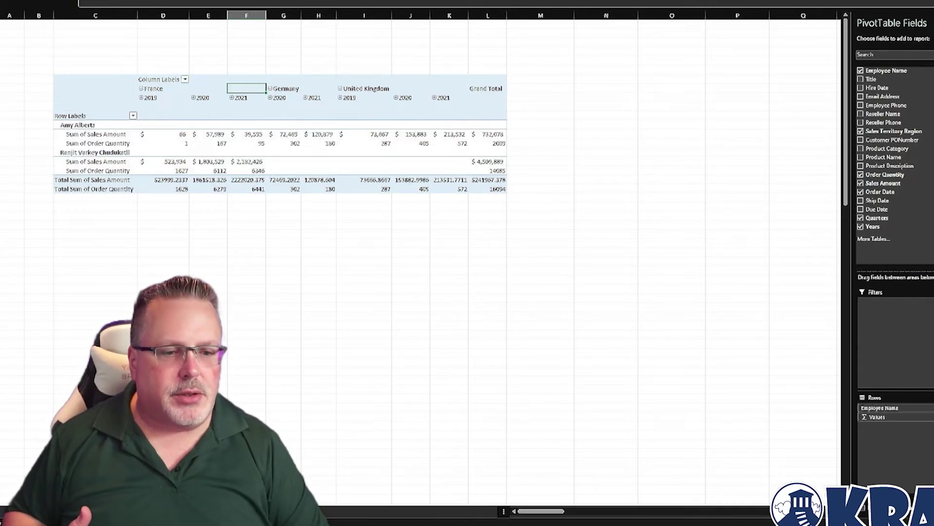
drag(932, 412, 932, 413)
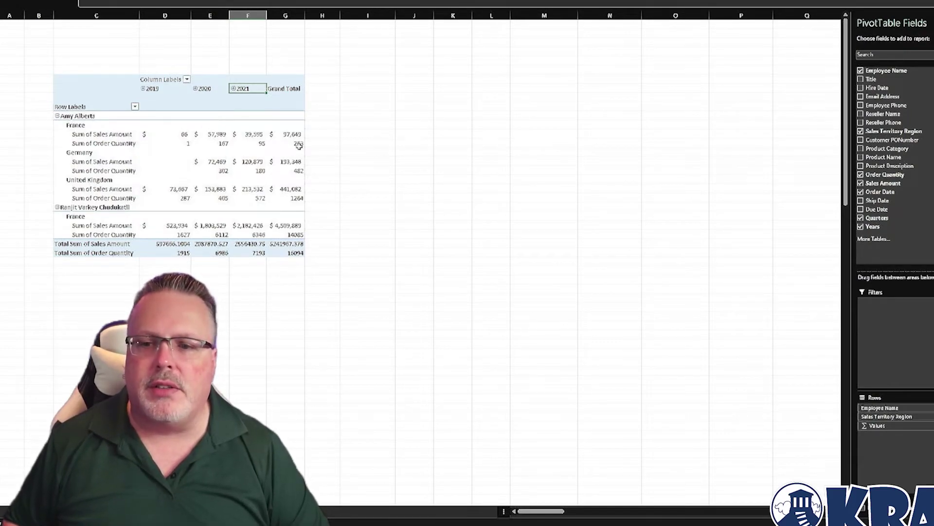
Start inserting a PivotChart for the PivotTable and preview the stacked and 3-D variants of the Column chart type
click(226, 173)
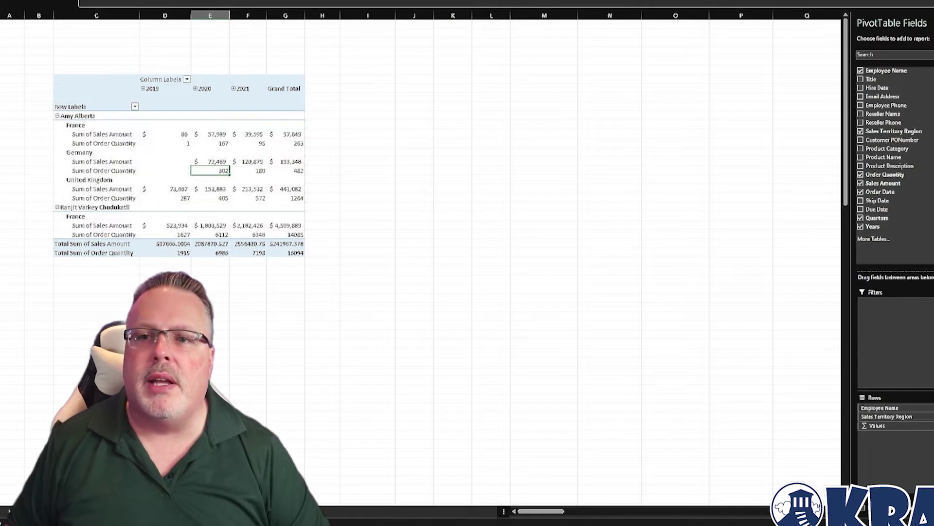
key(alt+j)
key(t)
key(c)
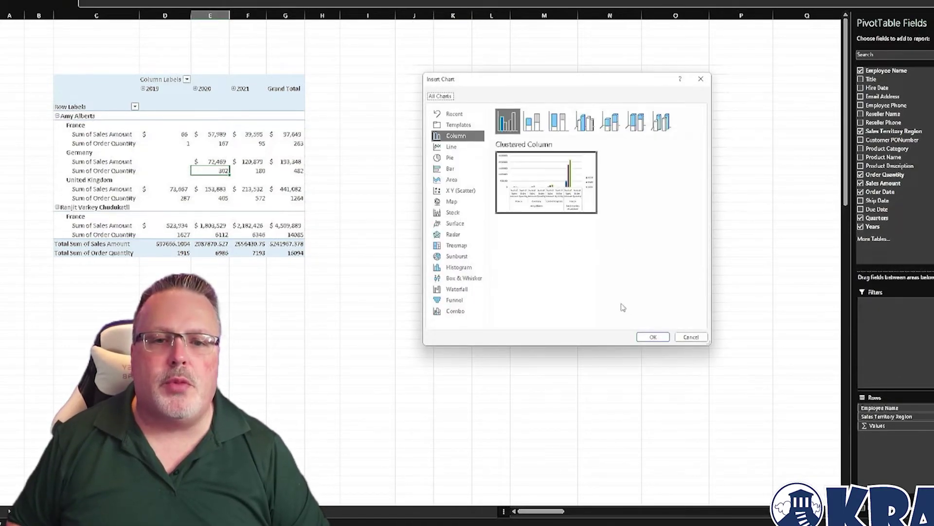
click(538, 126)
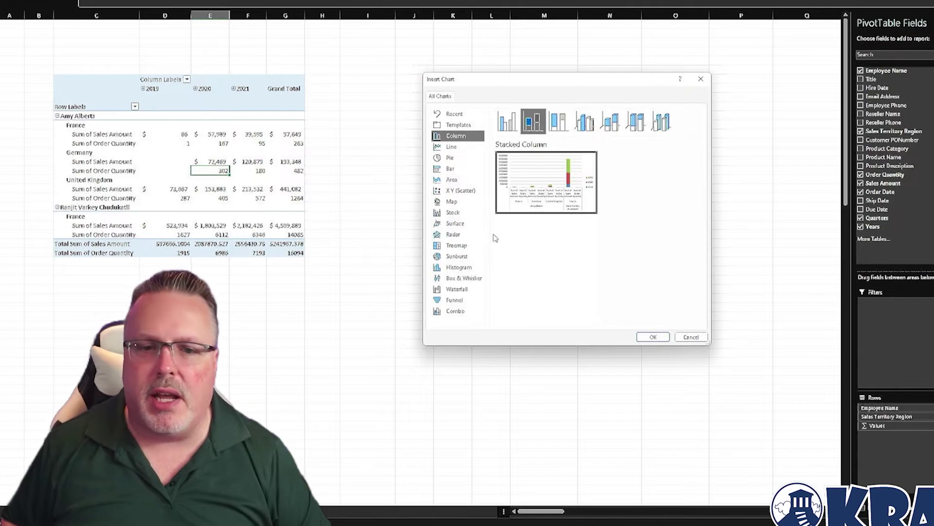
mouse_move(585, 184)
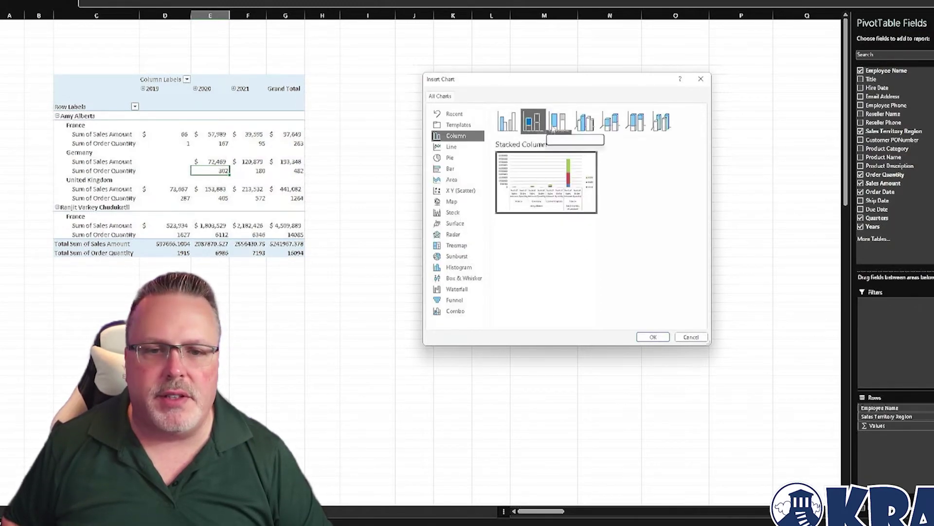
click(560, 125)
click(581, 127)
click(604, 132)
mouse_move(533, 168)
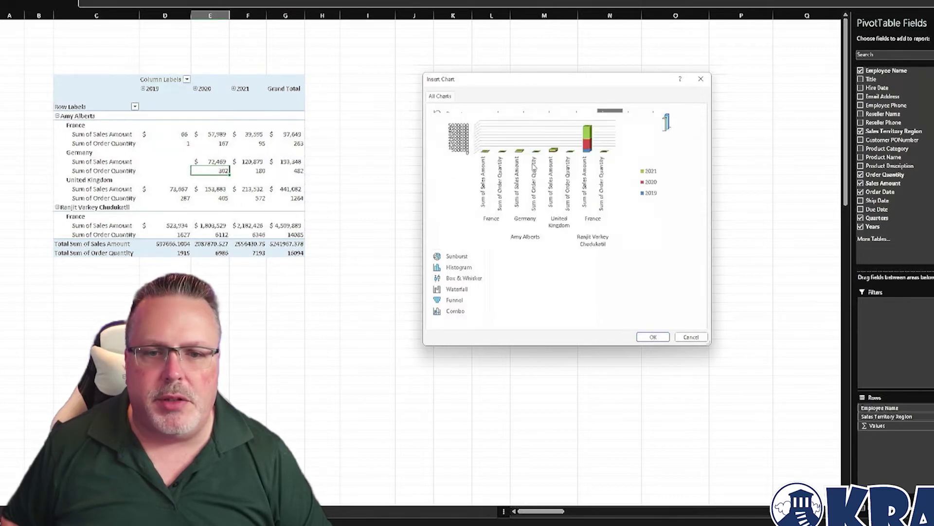
Preview other PivotChart types, including Line, Pie, X Y (Scatter), Surface and Treemap, and cancel the chart insertion
click(452, 146)
click(450, 158)
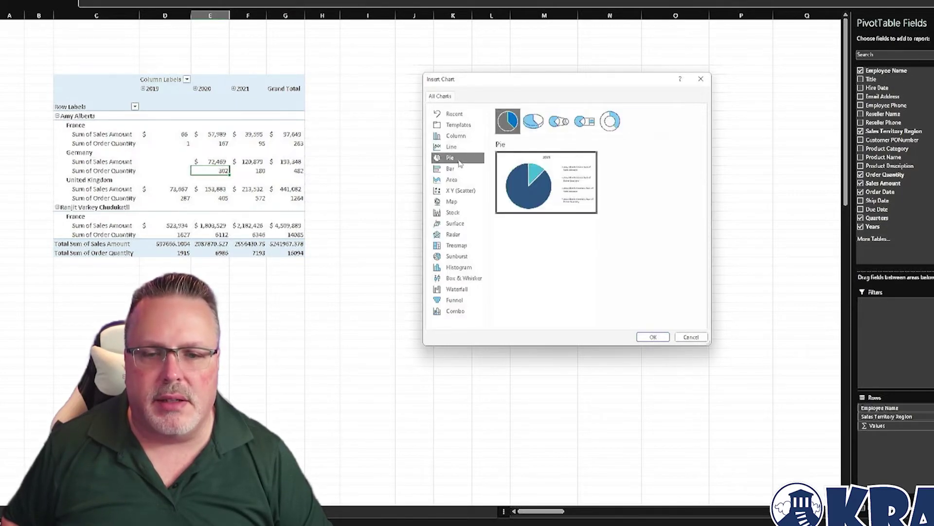
click(464, 192)
click(455, 222)
click(456, 245)
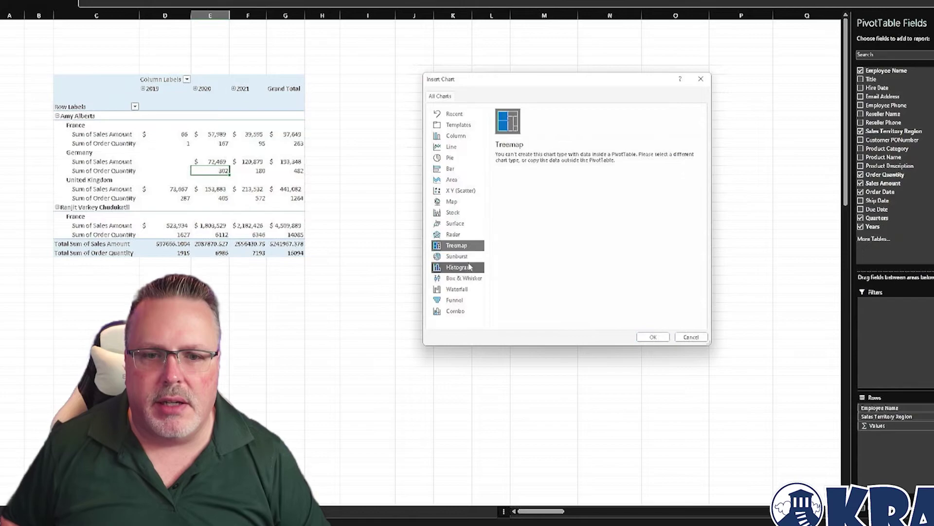
click(455, 224)
click(691, 337)
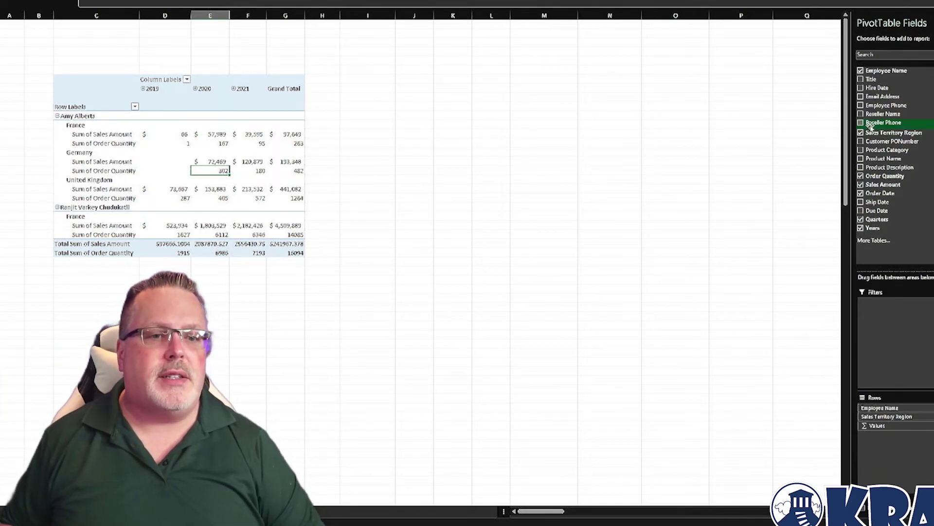
Add Reseller Name to the PivotTable rows between Sales Territory Region and Values
drag(879, 116, 885, 426)
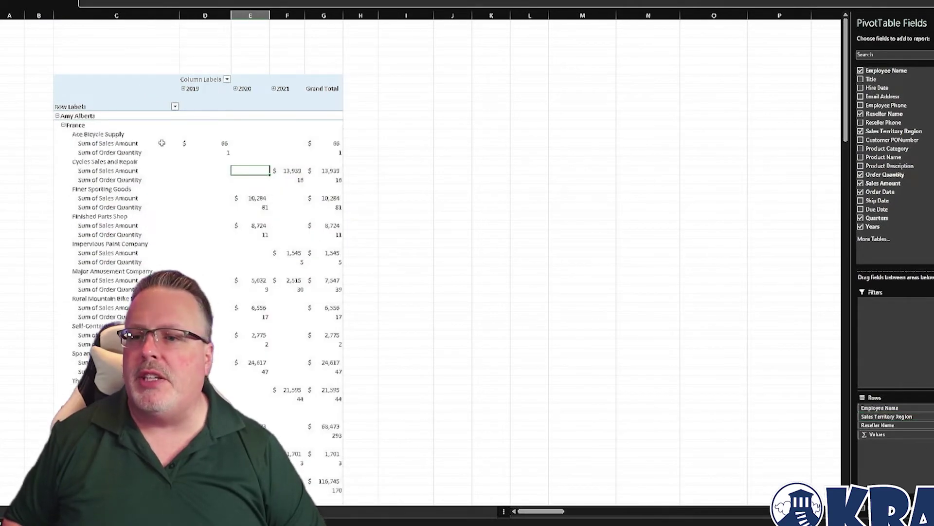
right_click(119, 134)
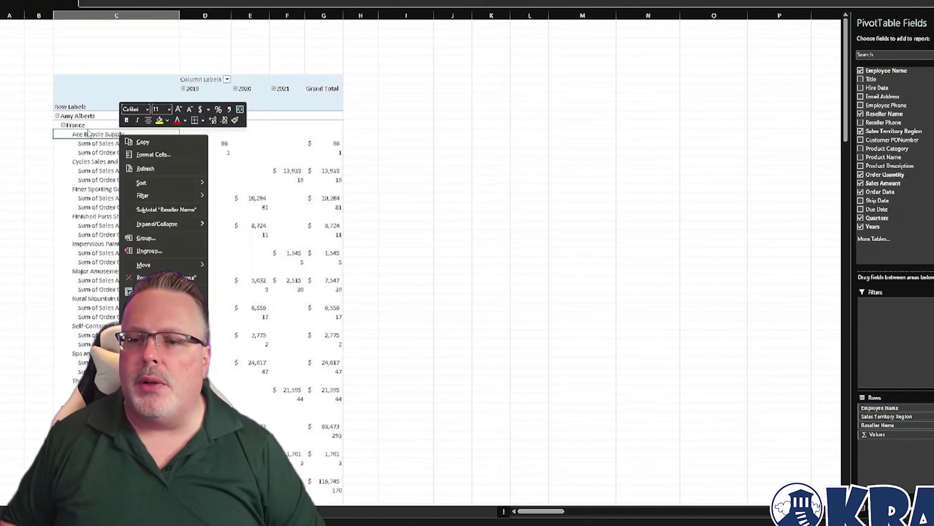
key(Escape)
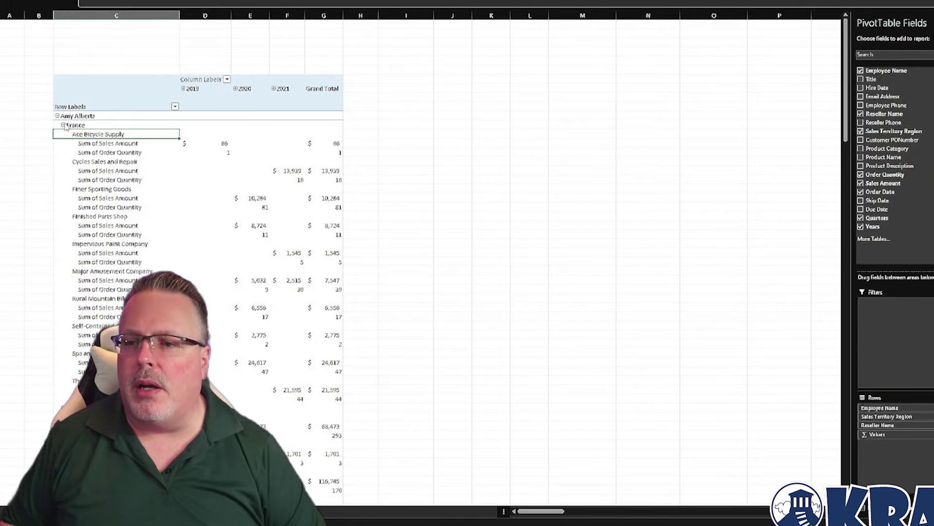
Collapse France under the first employee and the reseller level of every other territory, leaving only Sales Amount and Order Quantity sums per territory
right_click(79, 125)
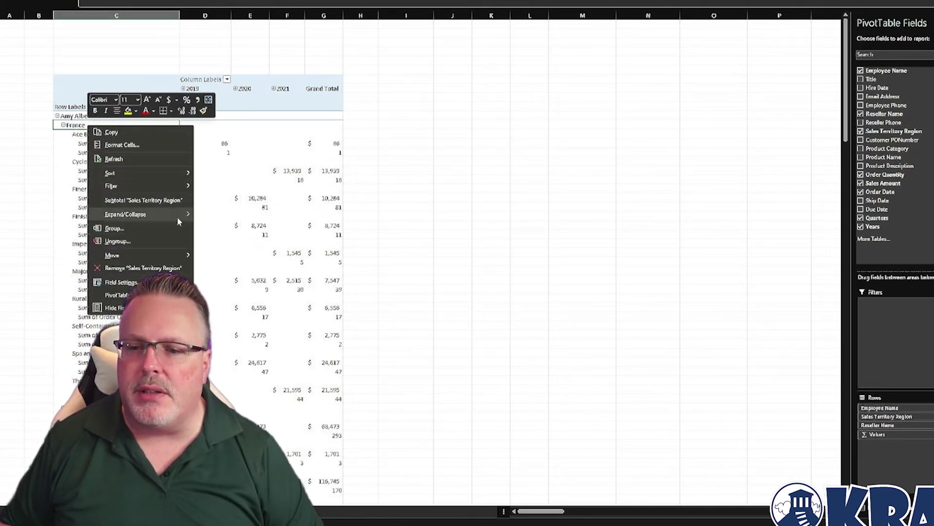
mouse_move(168, 216)
click(219, 228)
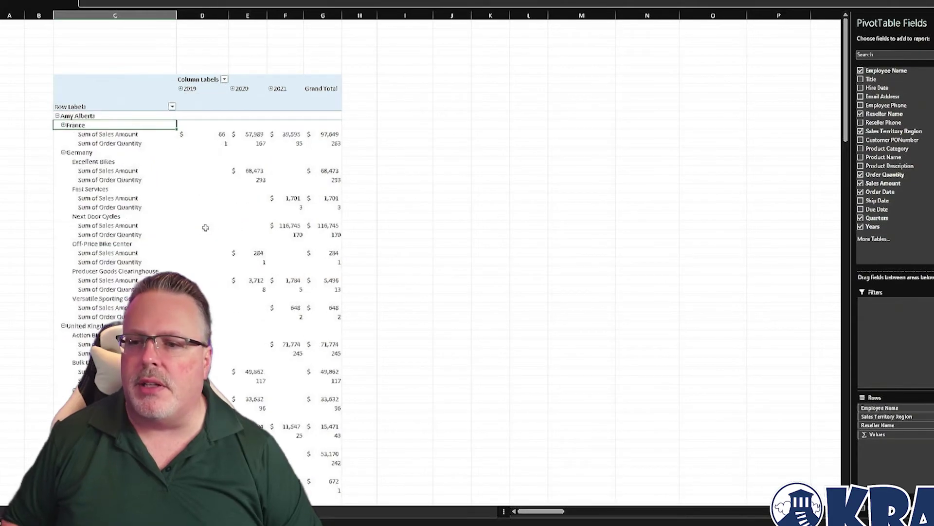
right_click(104, 166)
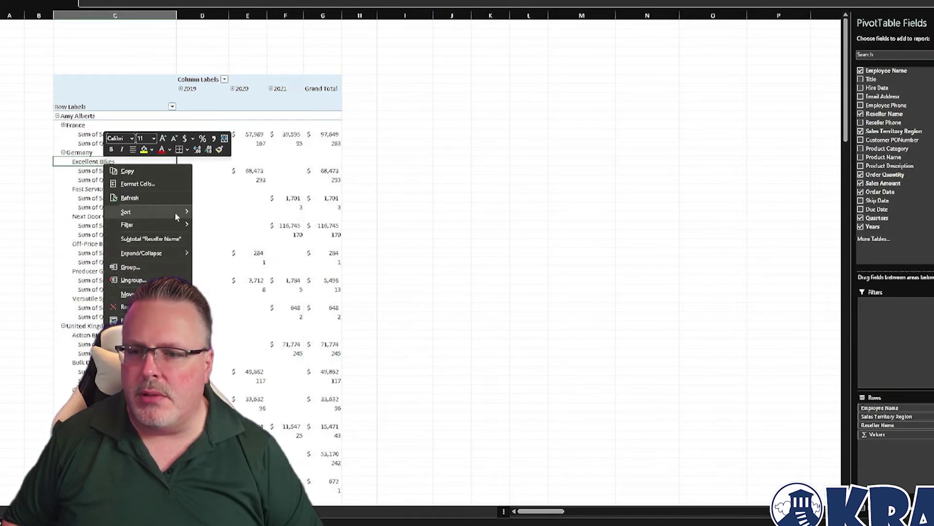
mouse_move(176, 217)
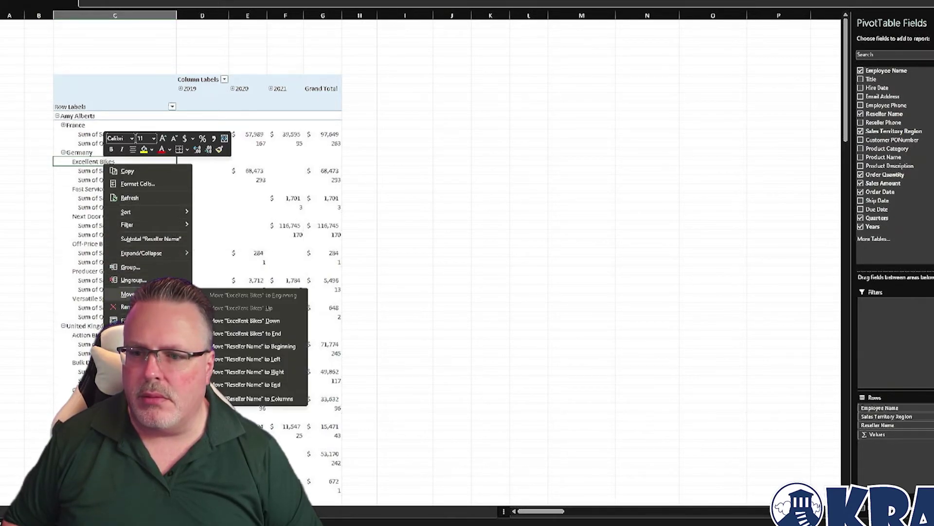
mouse_move(176, 254)
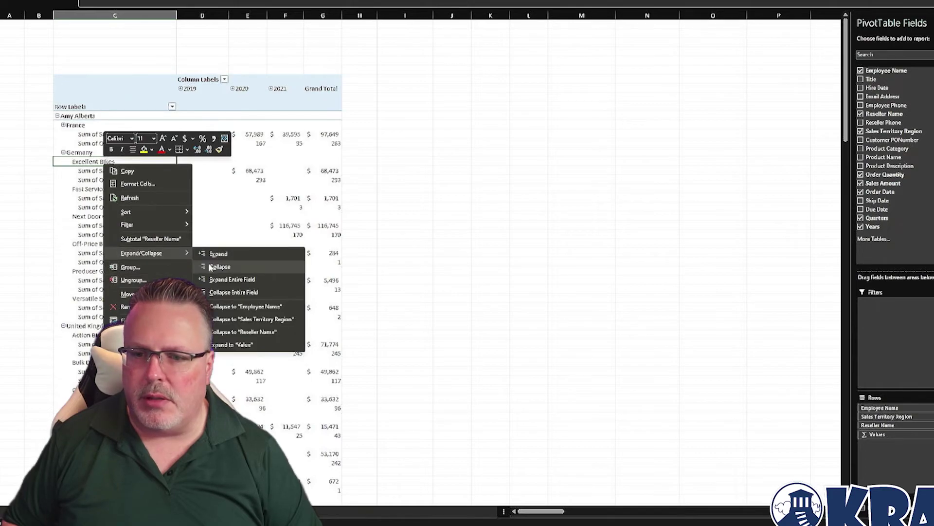
click(218, 295)
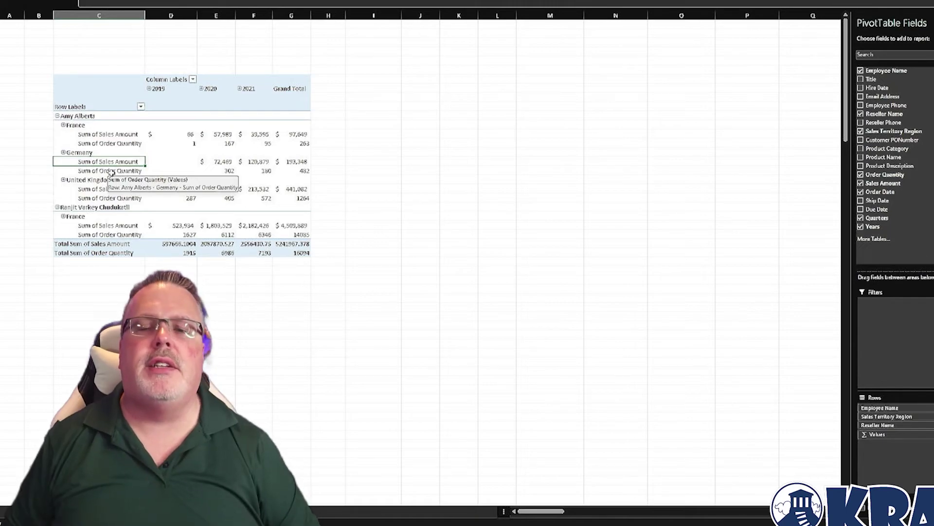
mouse_move(164, 227)
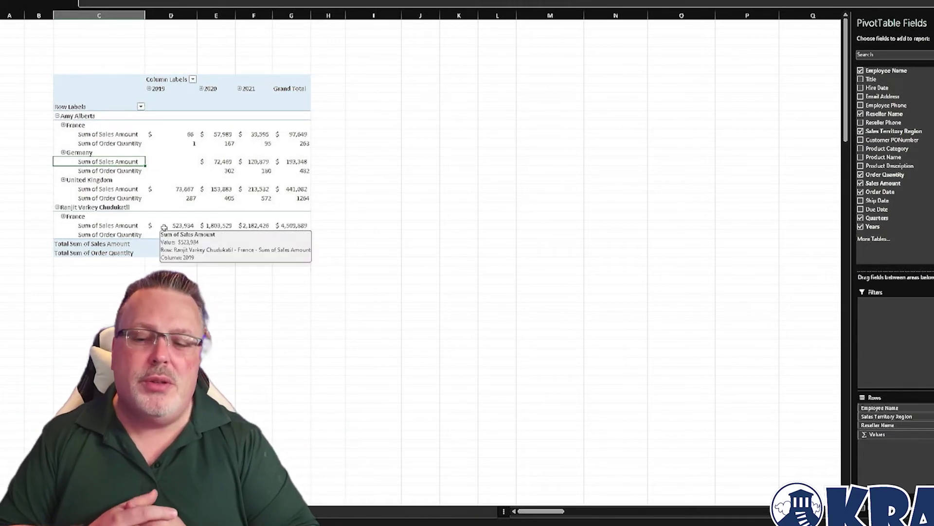